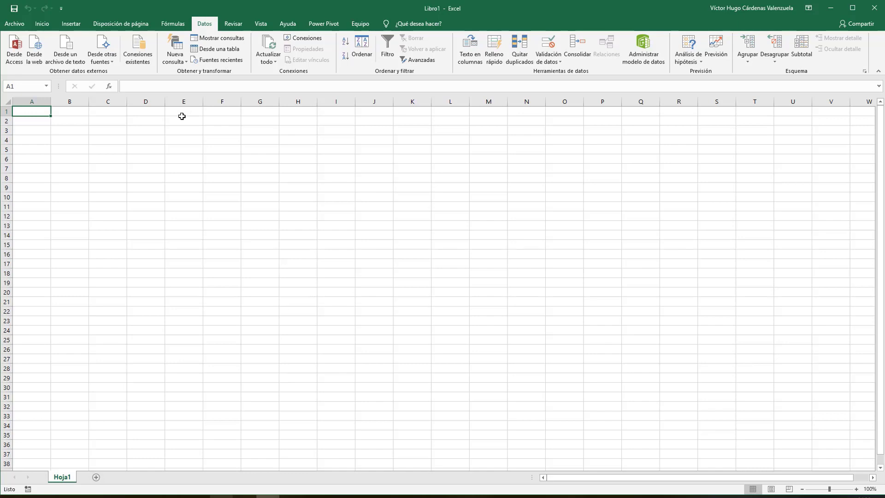
# - Show the data source categories available for creating a new query
pyautogui.click(183, 64)
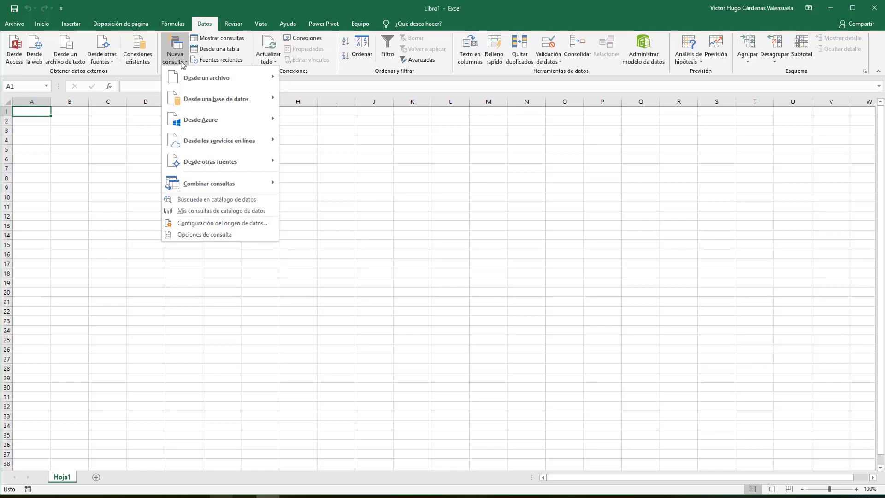
pyautogui.click(321, 149)
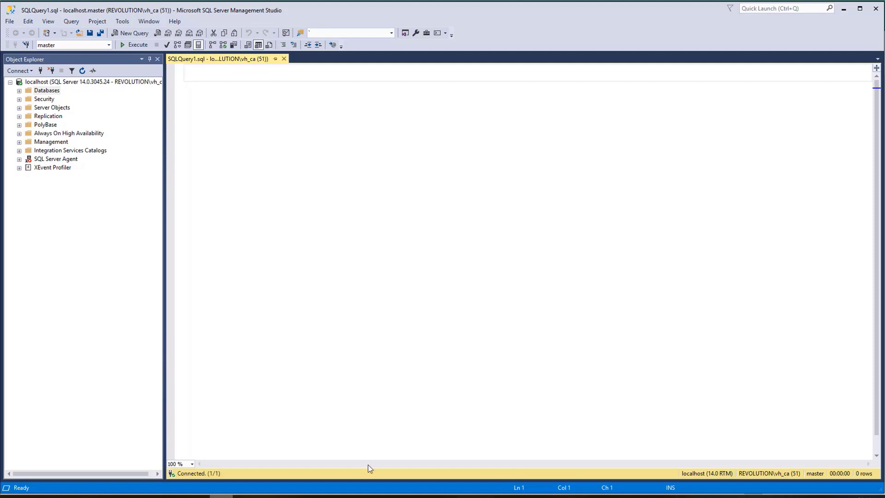
# - Switch to the video player and play the Modulo2A_70762 video's section on the CLIENTE entity
pyautogui.click(344, 494)
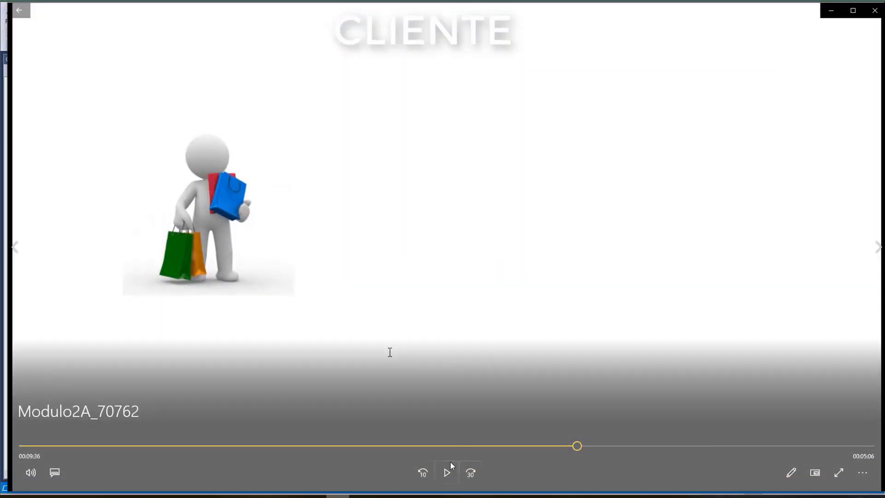
pyautogui.click(450, 462)
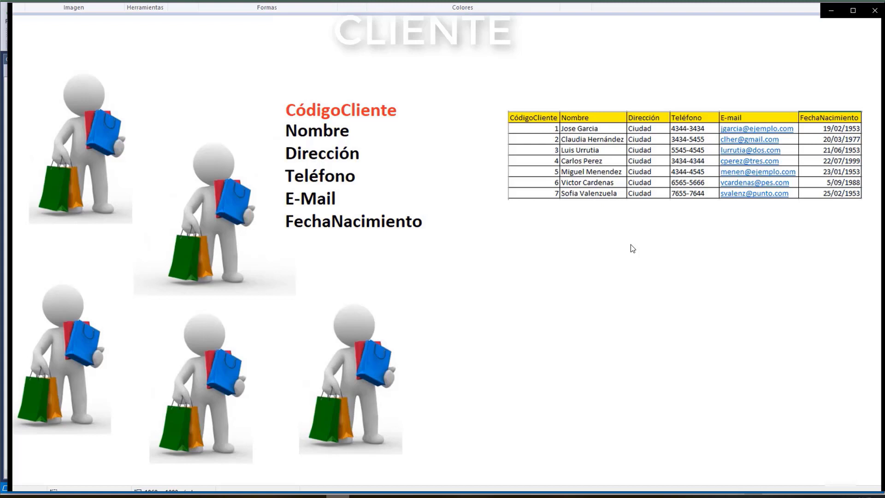
pyautogui.moveTo(205, 496)
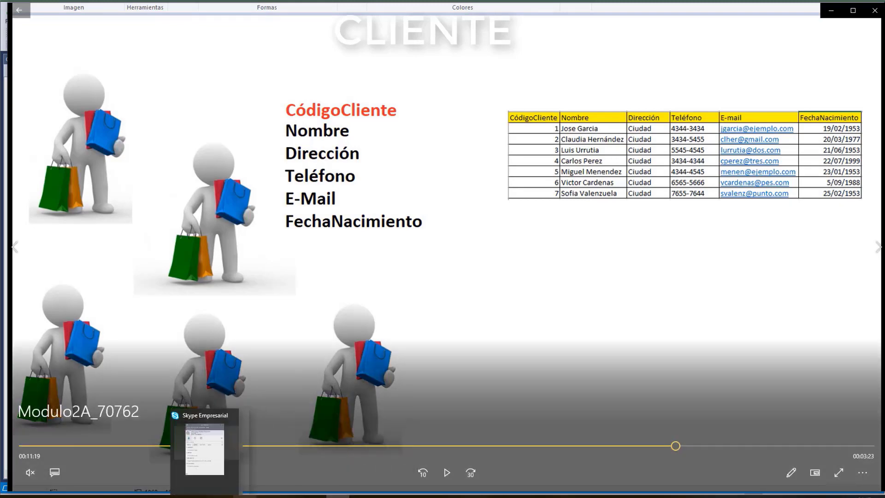
pyautogui.click(204, 449)
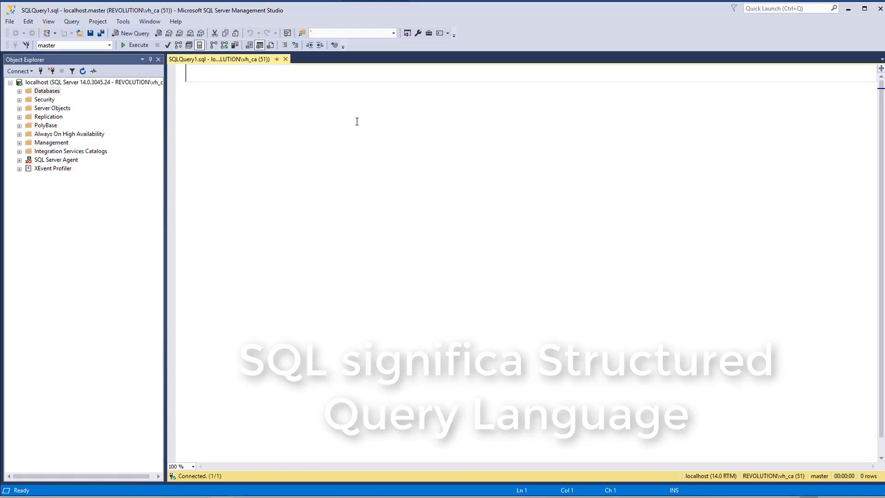
# - Begin the SQL query with USE Northwind followed by go on its own line
pyautogui.write('USe')
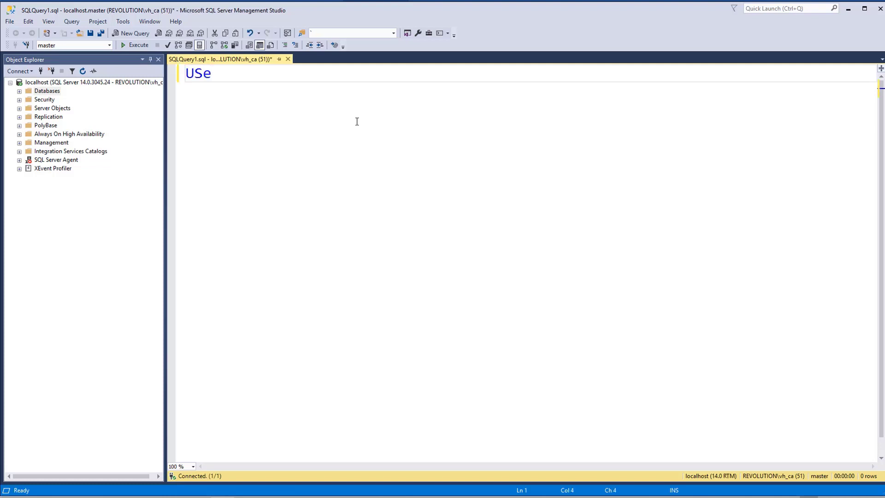
pyautogui.press('BackSpace')
pyautogui.write('E')
pyautogui.press('Return')
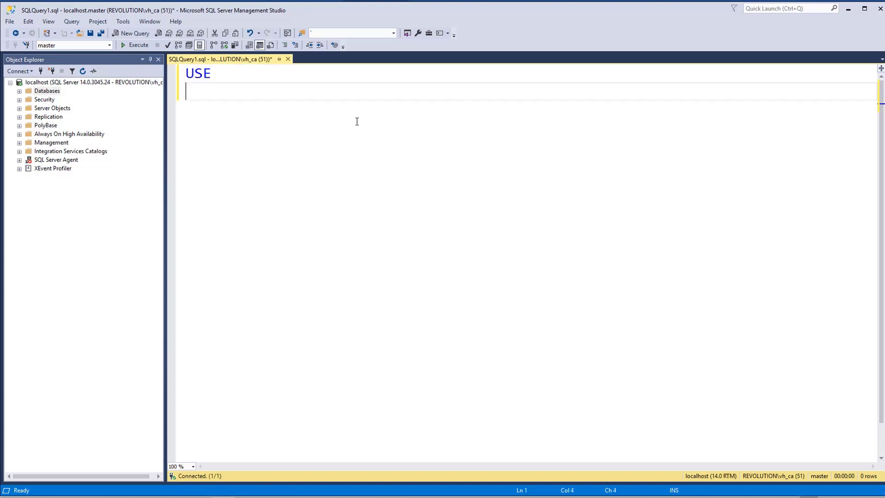
pyautogui.press('BackSpace')
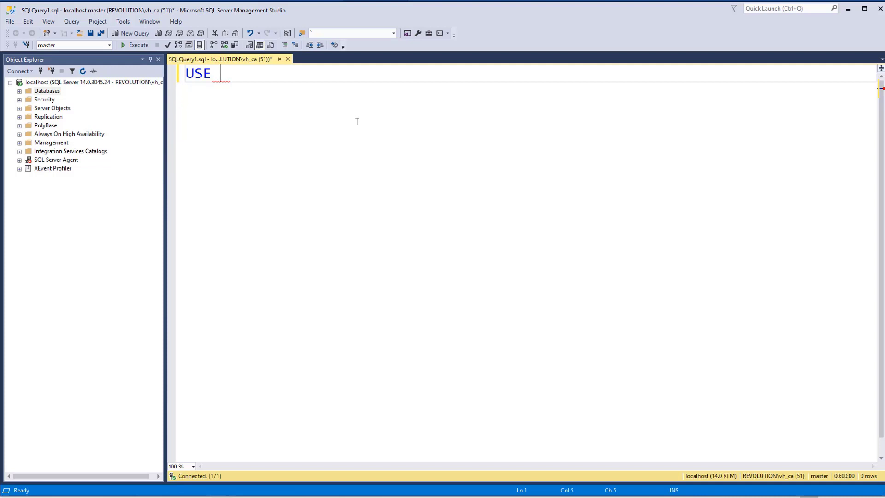
pyautogui.hotkey('ctrl', 'space')
pyautogui.write('no')
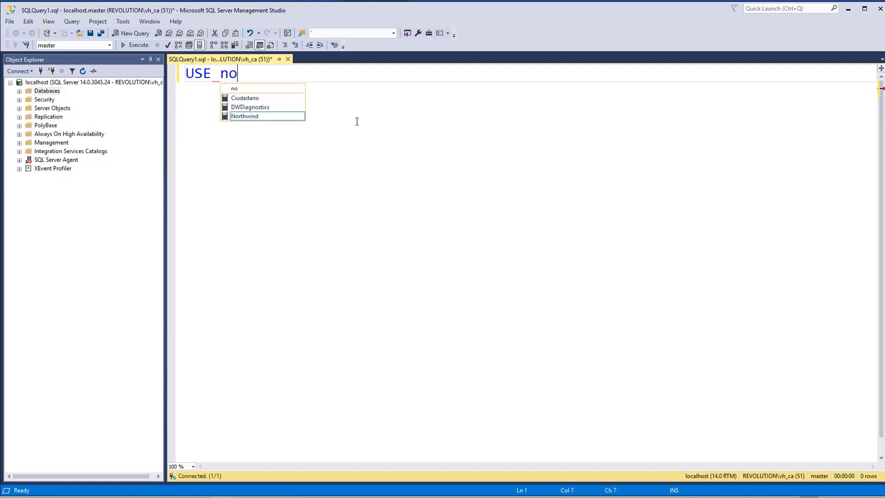
pyautogui.press('Return')
pyautogui.press('Return')
pyautogui.write('go')
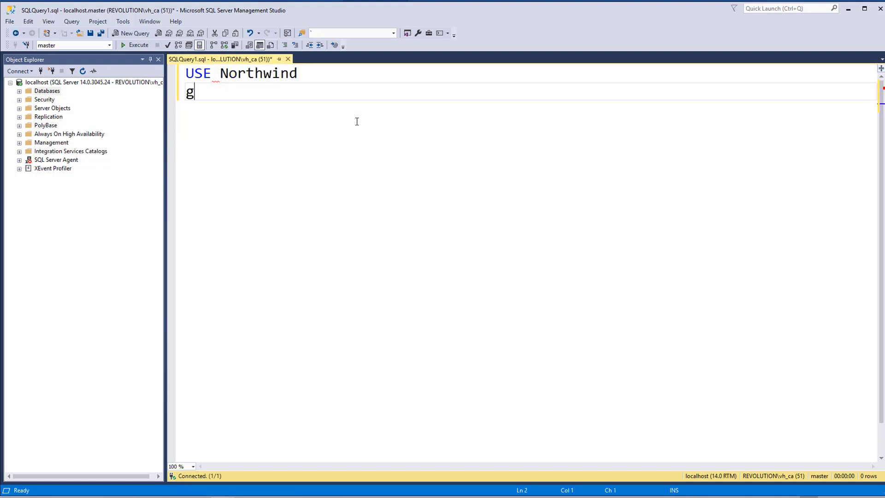
pyautogui.press('Return')
pyautogui.press('Return')
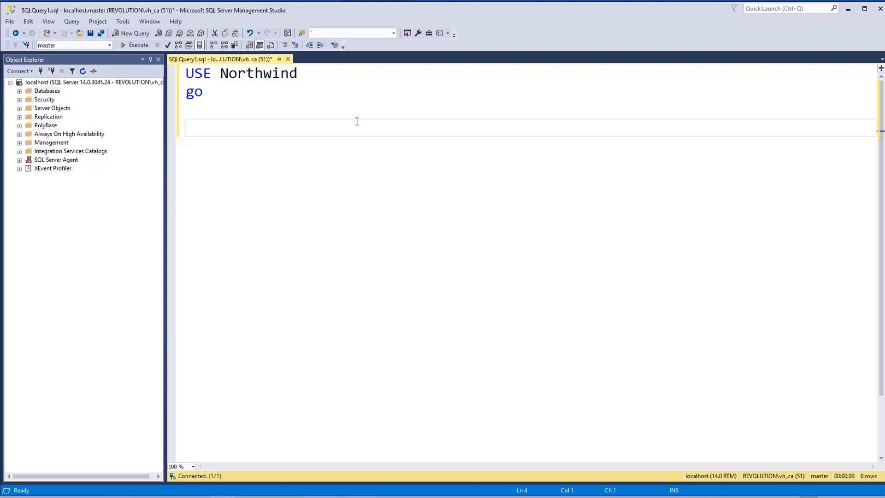
# - Write a Select statement listing the columns Customerid, Companyname, Contactname and Country
pyautogui.write('Select Cust')
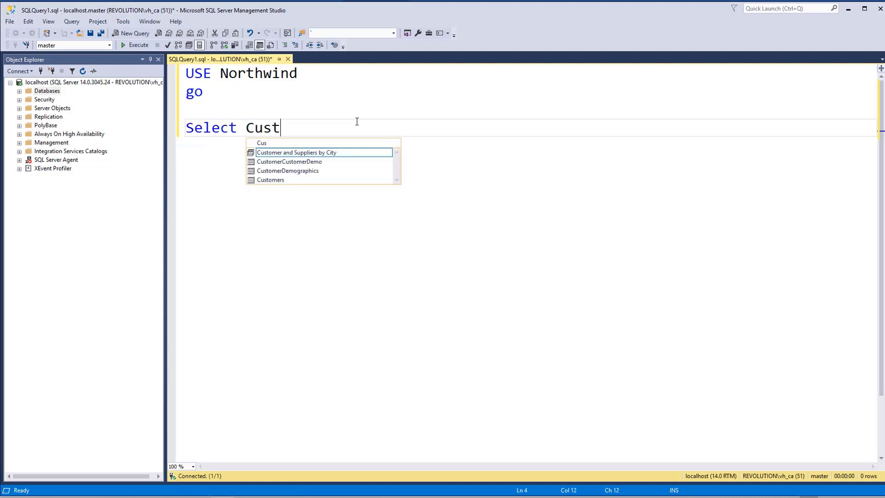
pyautogui.write('omerid, Co')
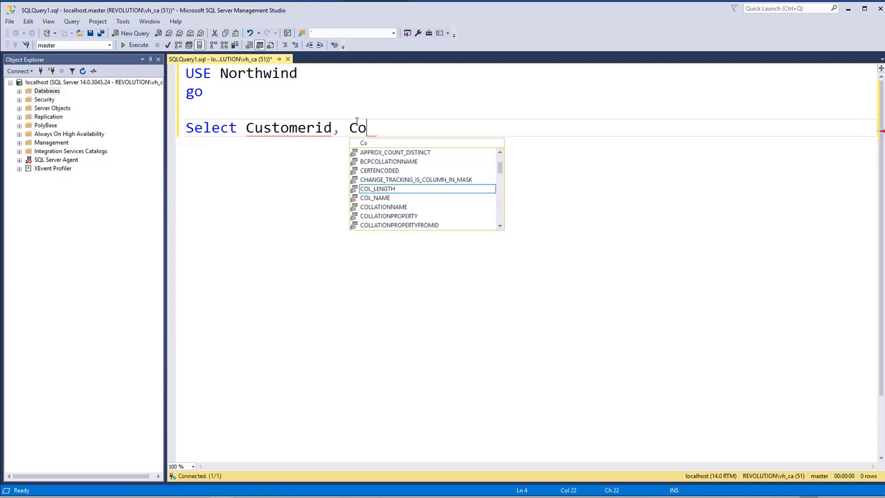
pyautogui.write('mpanynam')
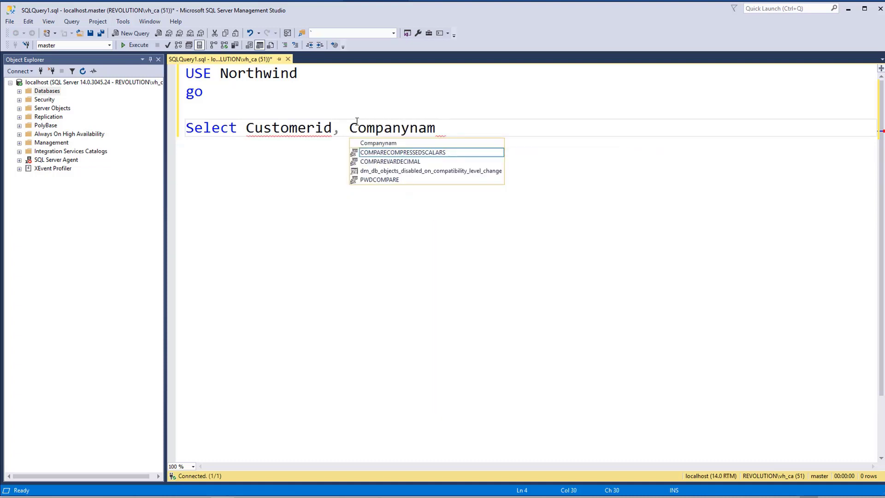
pyautogui.write('e, contat')
pyautogui.press('BackSpace')
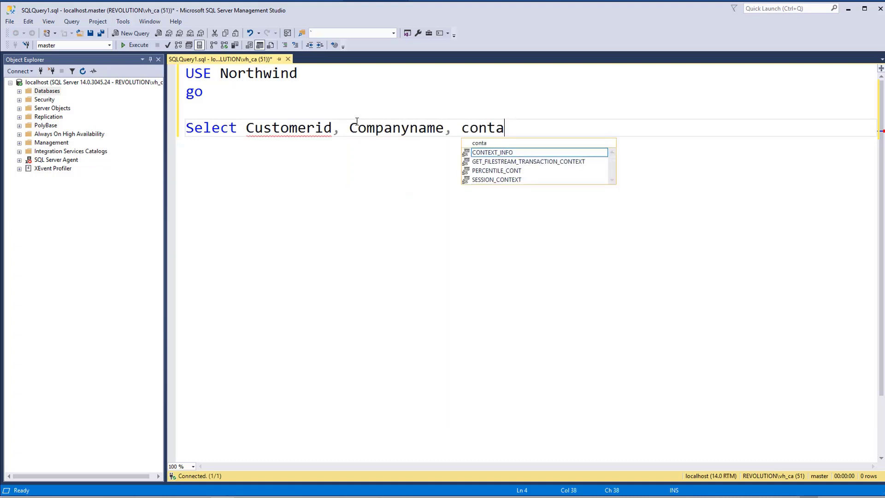
pyautogui.press('BackSpace')
pyautogui.press('BackSpace')
pyautogui.press('BackSpace')
pyautogui.press('BackSpace')
pyautogui.press('BackSpace')
pyautogui.press('BackSpace')
pyautogui.write('C')
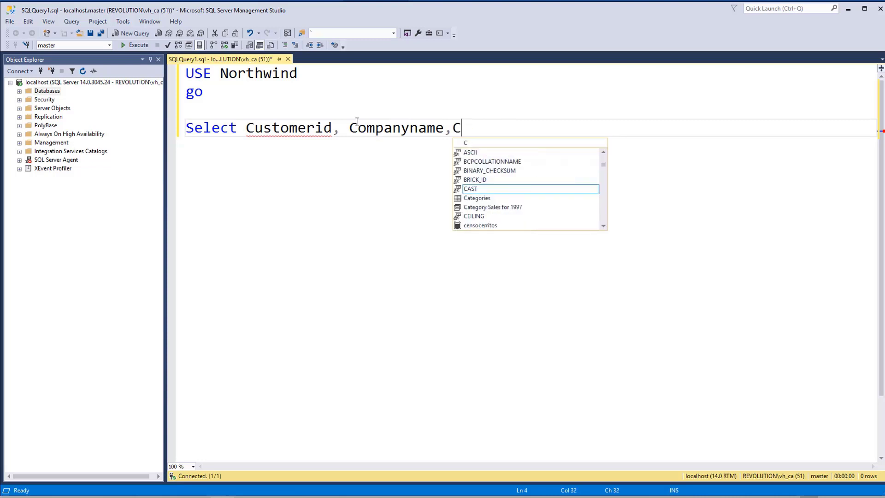
pyautogui.press('BackSpace')
pyautogui.write('Contactname')
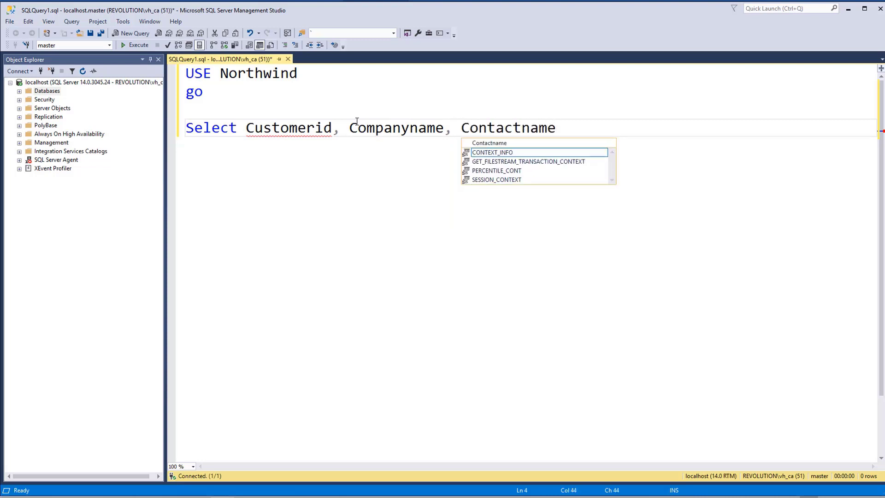
pyautogui.write(', Country')
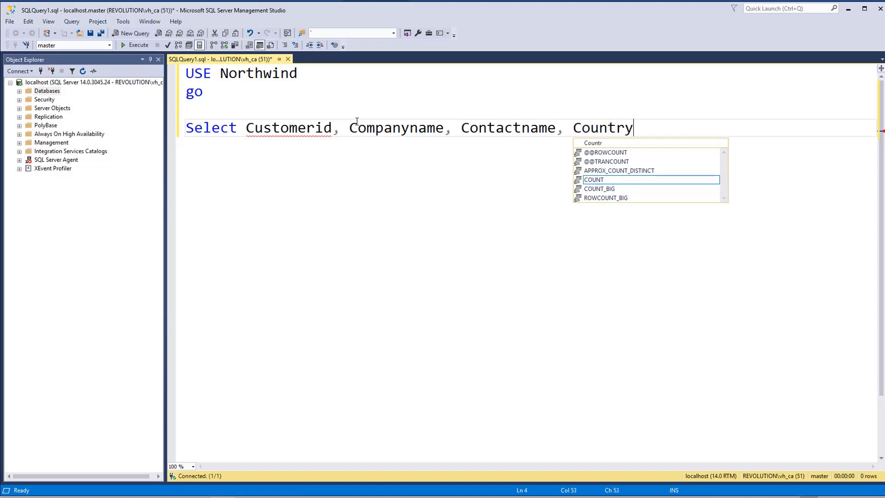
pyautogui.press('Escape')
# - Add the clause from Customers below the Select list and execute the query
pyautogui.press('Return')
pyautogui.write('from ')
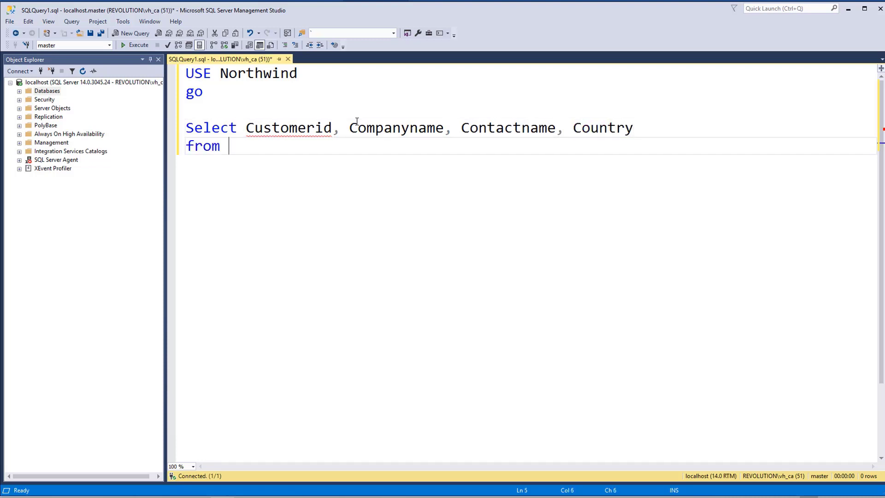
pyautogui.write('Customer')
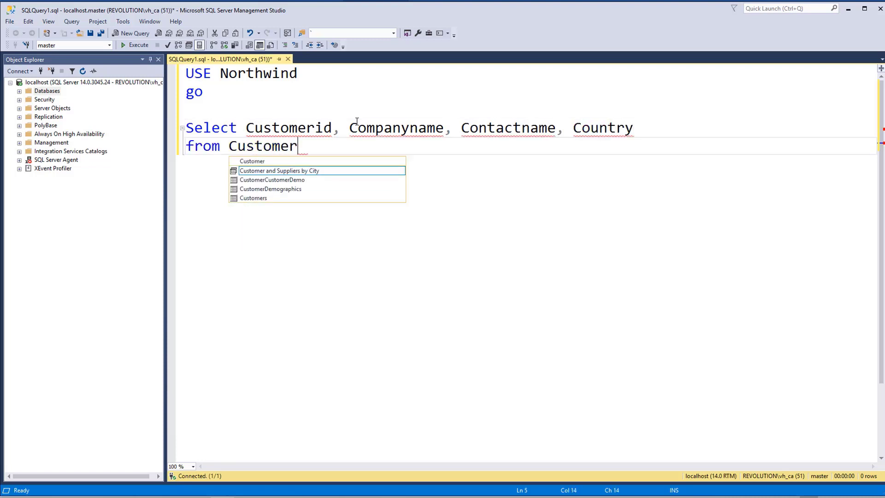
pyautogui.write('s')
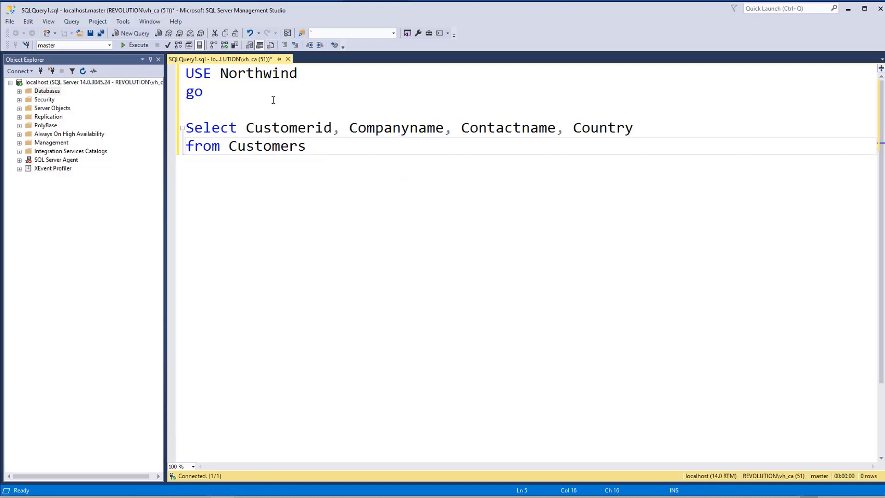
pyautogui.click(138, 45)
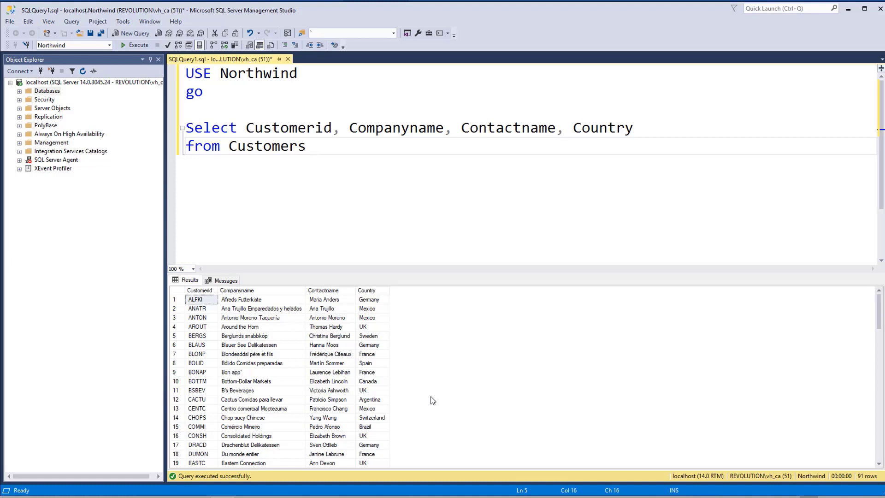
# - Extend the from clause with an inner join to the orders table
pyautogui.write('inner join ord')
pyautogui.write('ers')
pyautogui.press('BackSpace')
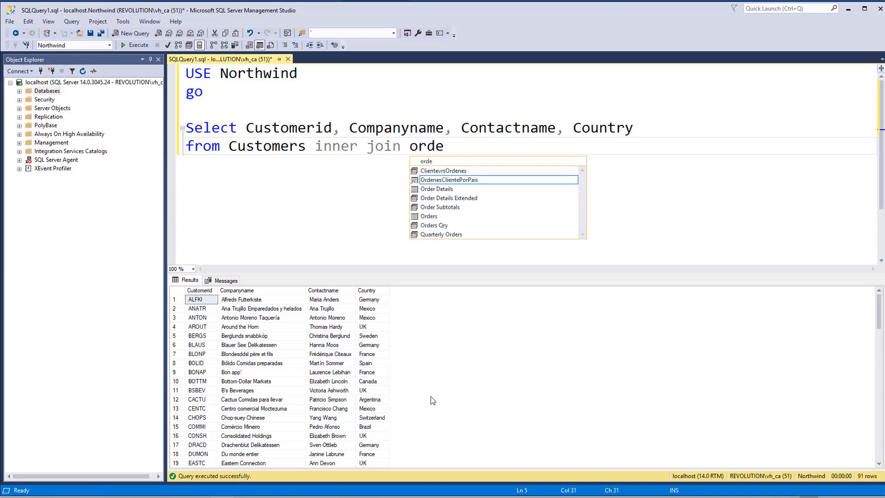
pyautogui.write('rs')
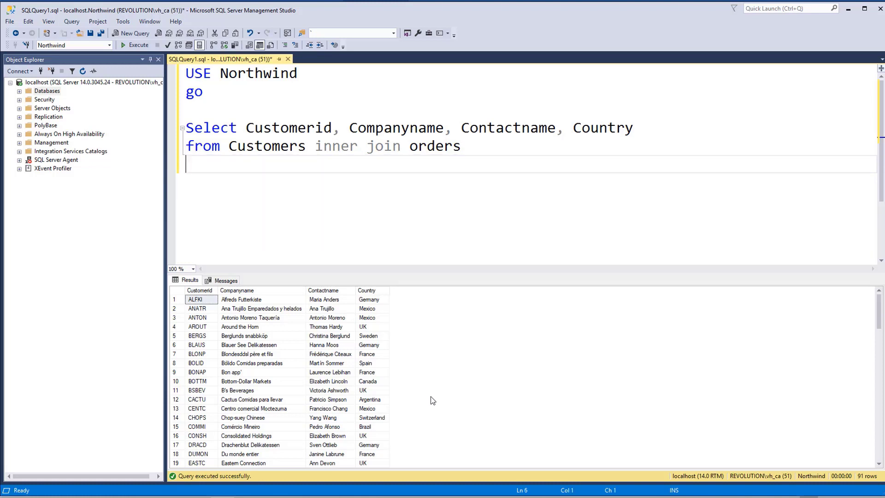
pyautogui.press('Return')
# - Add the join condition on orders.CustomerID=Customers.CustomerID
pyautogui.write('on o')
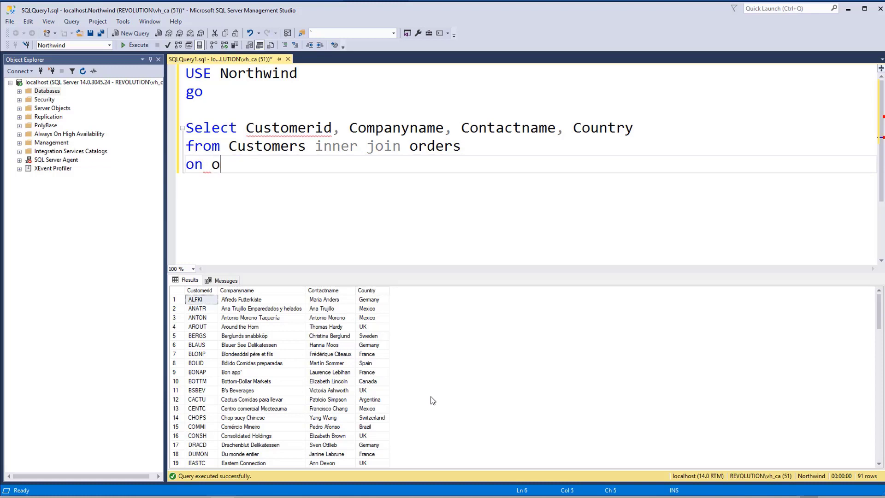
pyautogui.write('rders.cu')
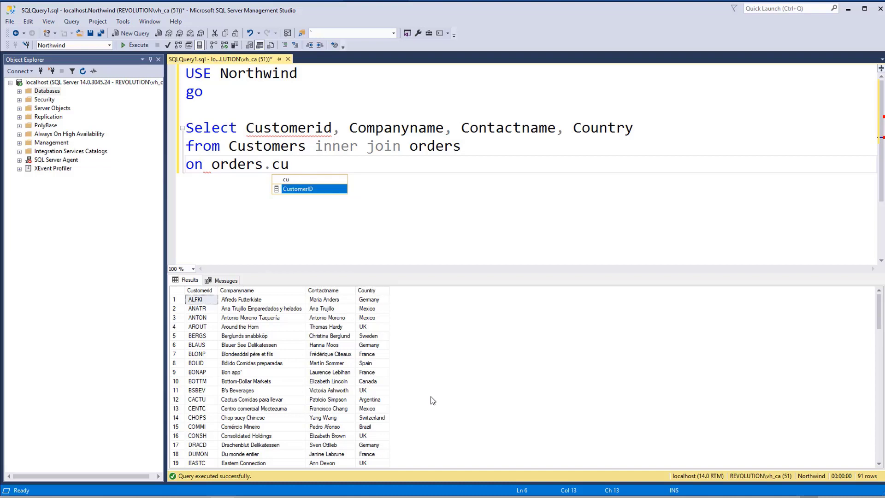
pyautogui.press('Tab')
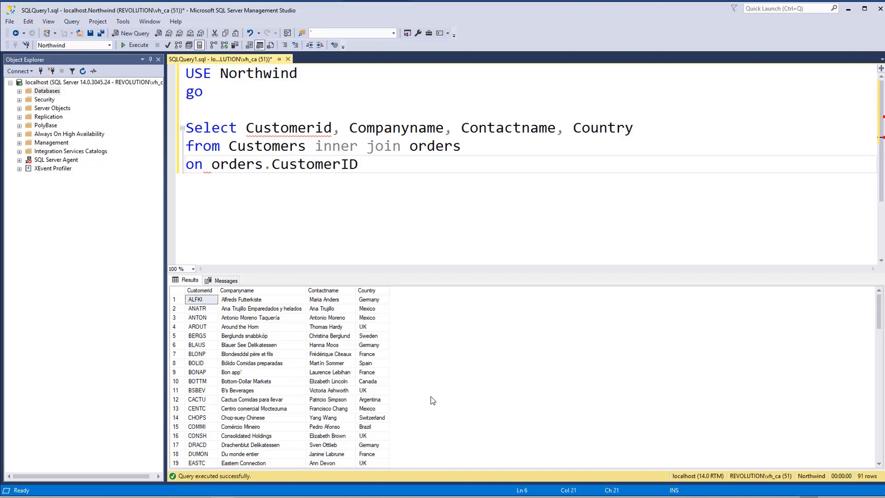
pyautogui.write('=Cus')
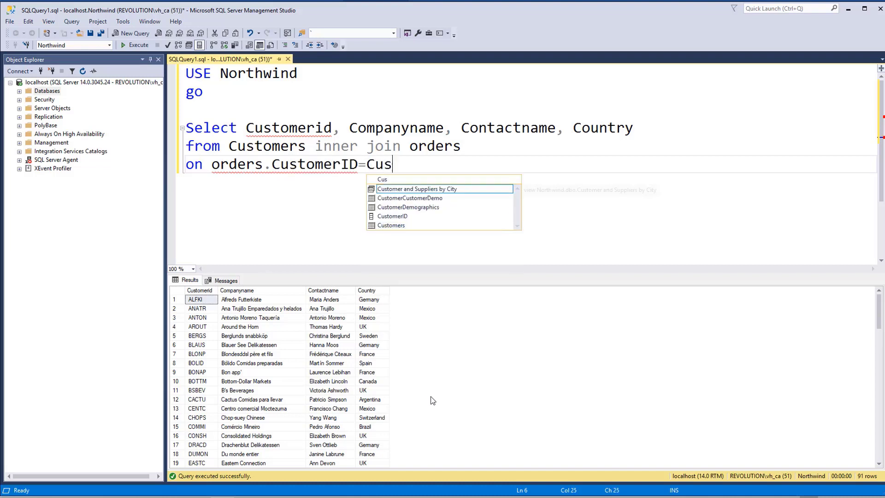
pyautogui.press('Down')
pyautogui.press('Down')
pyautogui.press('Down')
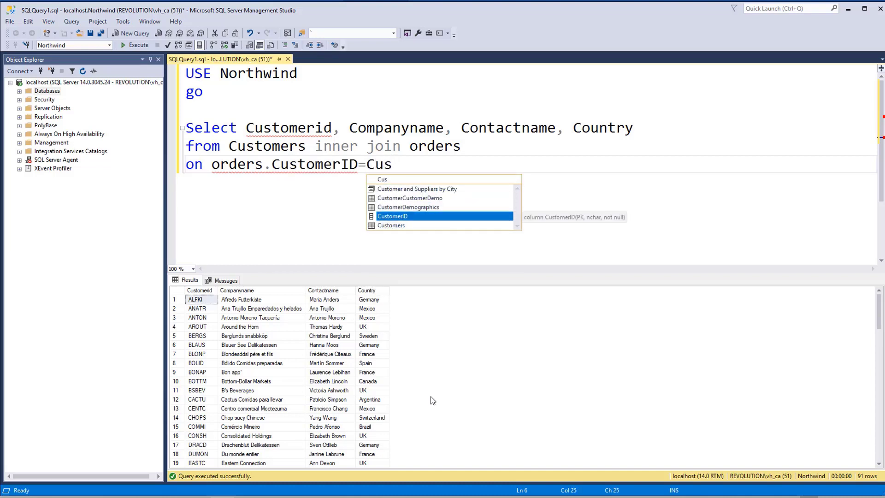
pyautogui.press('BackSpace')
pyautogui.press('BackSpace')
pyautogui.write('ustom')
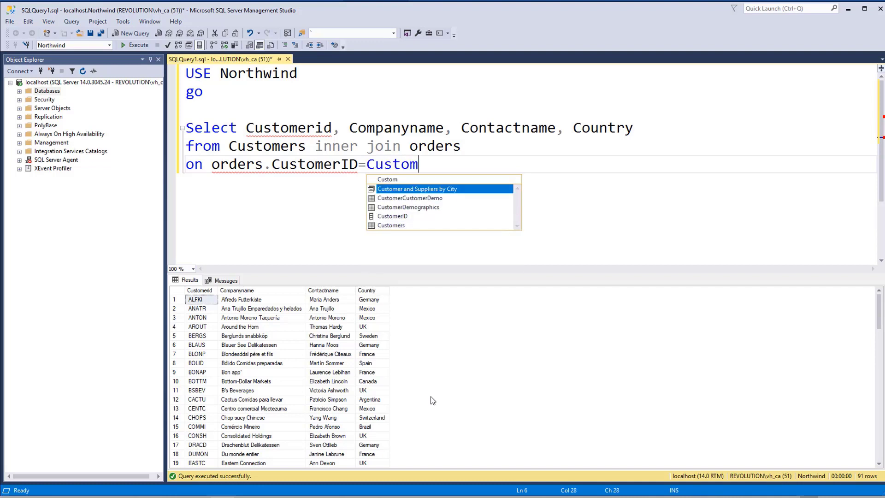
pyautogui.press('Down')
pyautogui.press('Down')
pyautogui.press('Down')
pyautogui.press('Down')
pyautogui.press('Tab')
pyautogui.write('.C')
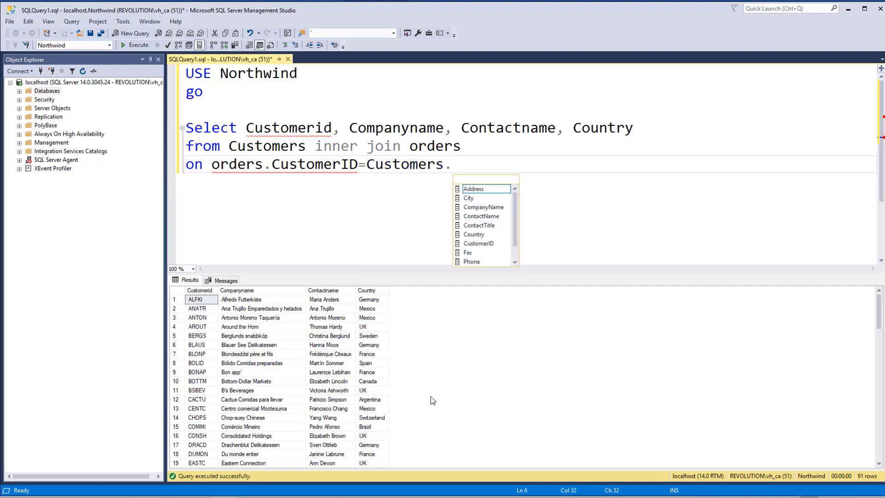
pyautogui.write('us')
pyautogui.press('Tab')
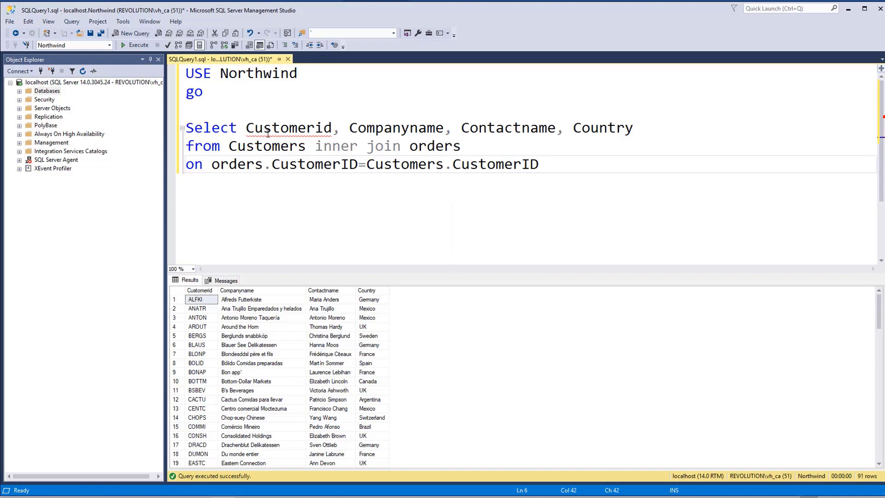
# - Qualify Customerid and Companyname in the Select list with the Customers table name
pyautogui.click(247, 131)
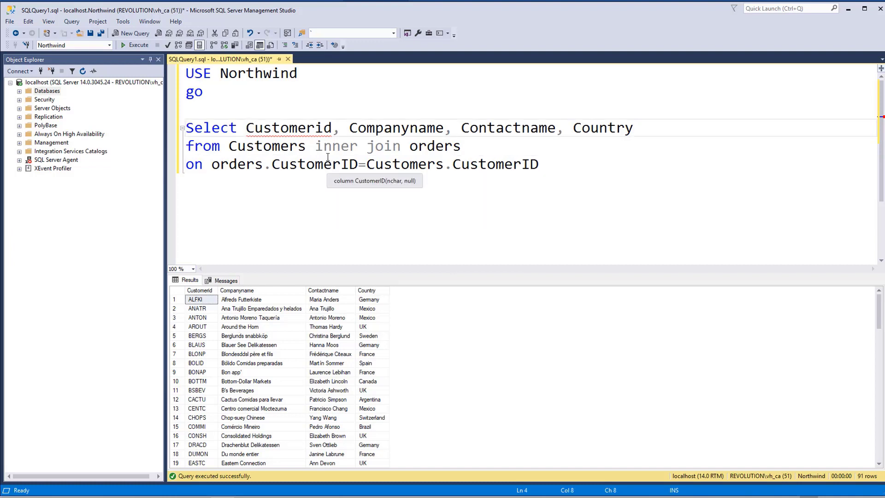
pyautogui.write('Custom')
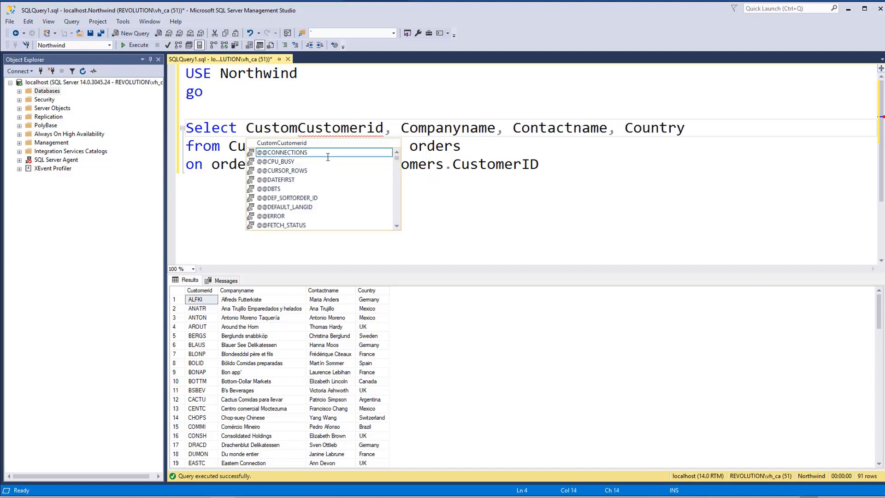
pyautogui.write('ers.')
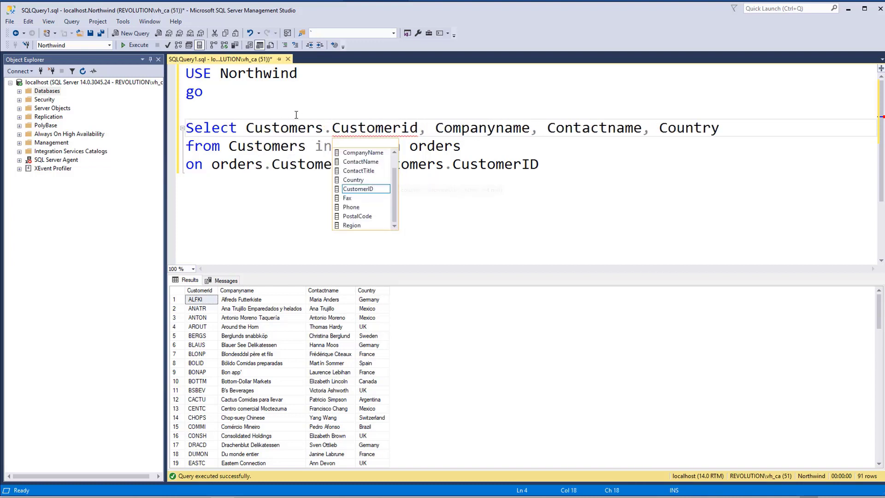
pyautogui.click(297, 128)
pyautogui.doubleClick(297, 128)
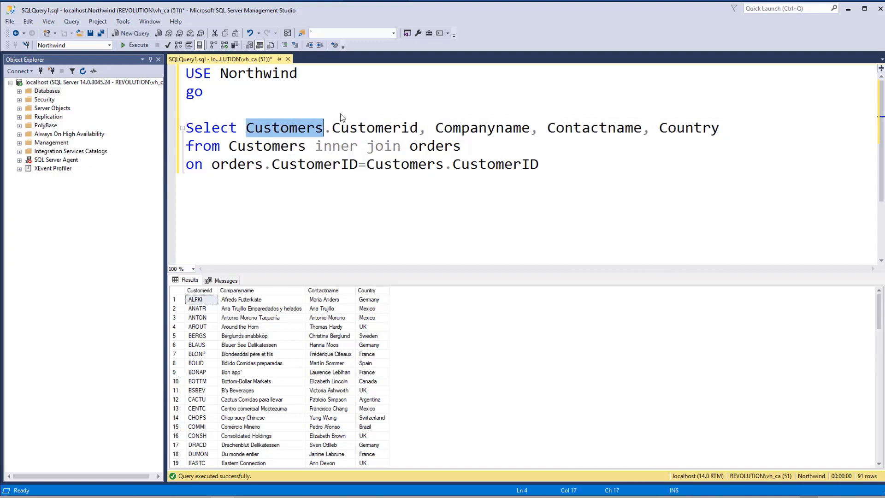
pyautogui.hotkey('ctrl', 'c')
pyautogui.click(432, 128)
pyautogui.hotkey('ctrl', 'v')
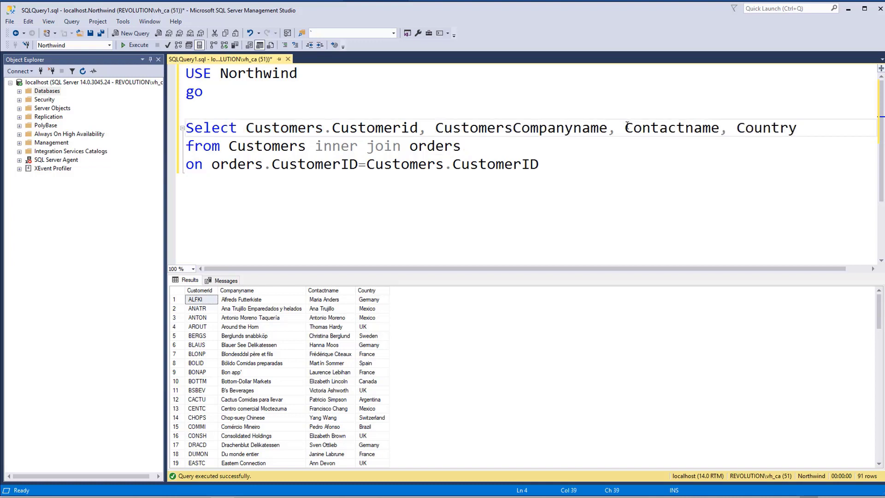
pyautogui.write('.')
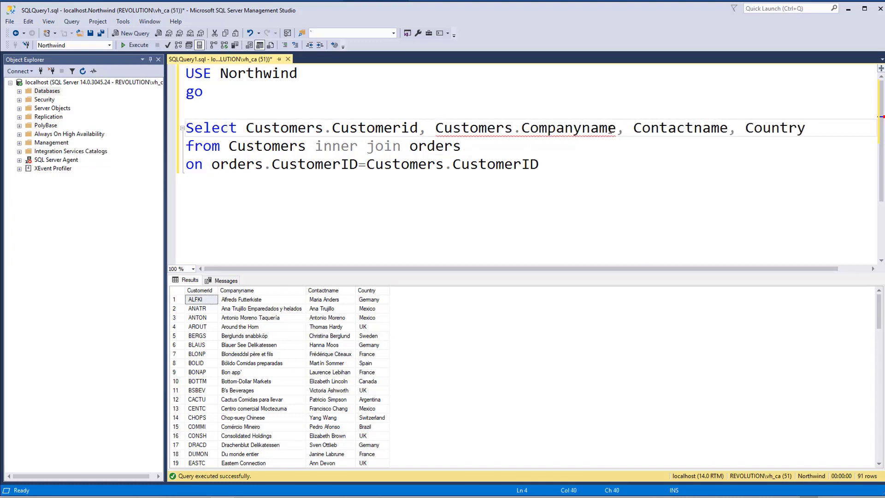
# - Break the Select list before Contactname onto a new line and qualify Contactname and Country with the Customers table name
pyautogui.click(628, 129)
pyautogui.press('Right')
pyautogui.press('Return')
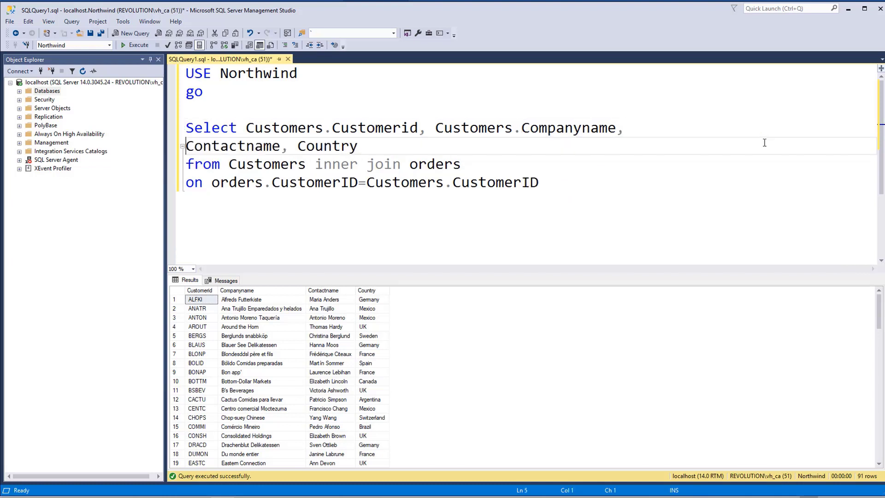
pyautogui.write('Customers')
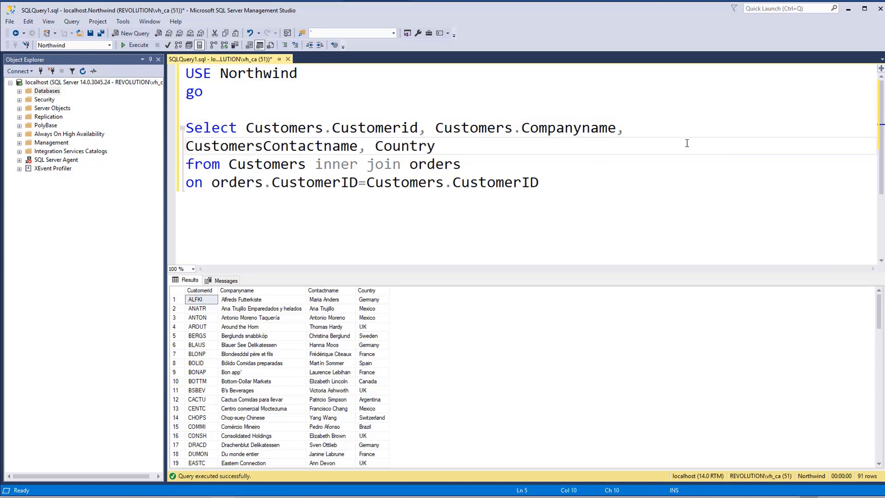
pyautogui.write('.')
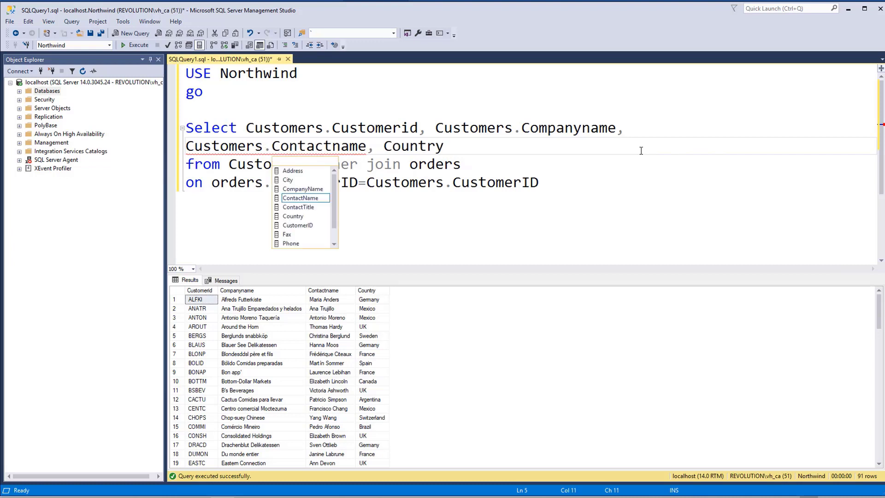
pyautogui.click(386, 146)
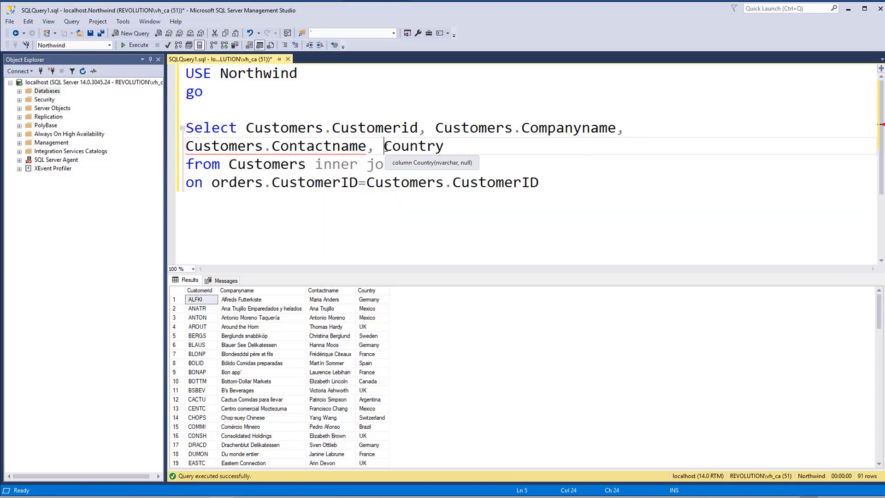
pyautogui.write('Customers')
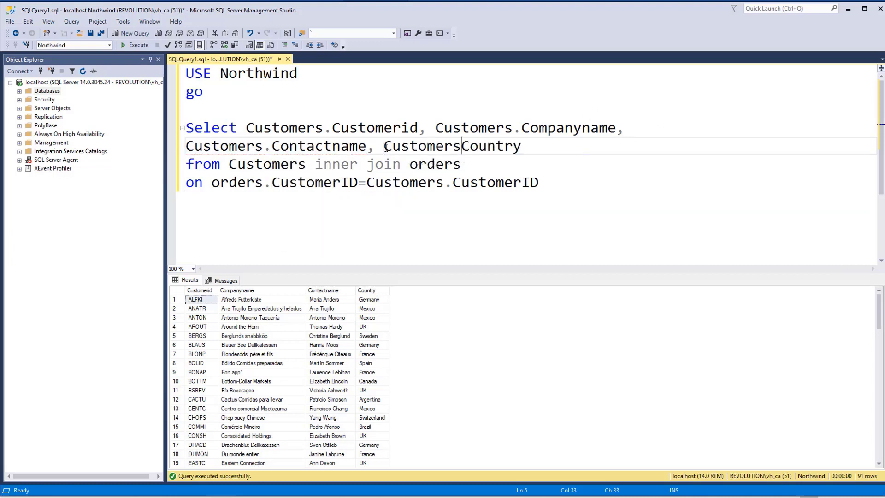
pyautogui.write('.')
# - Add Orders.OrderID and Orders.Orderdate to the Select list on a new line below Customers.Country
pyautogui.press('Right')
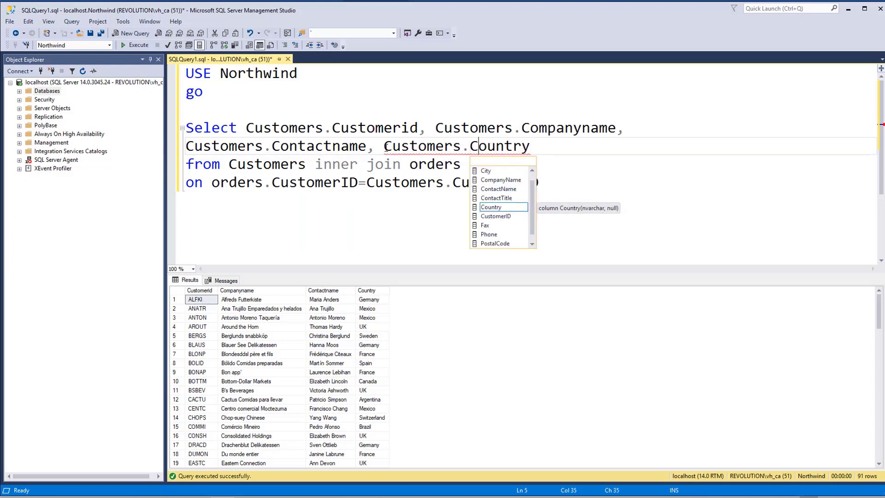
pyautogui.press('Right')
pyautogui.press('Right')
pyautogui.press('Right')
pyautogui.press('Right')
pyautogui.press('Right')
pyautogui.press('Right')
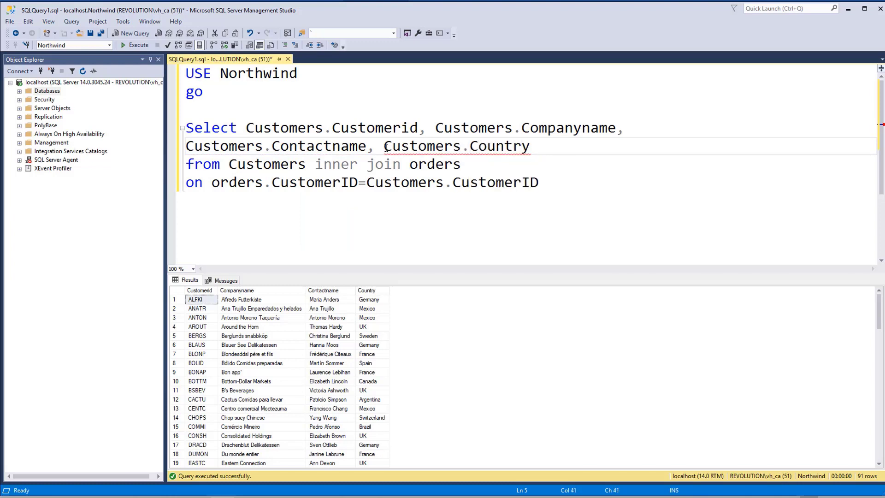
pyautogui.press('Return')
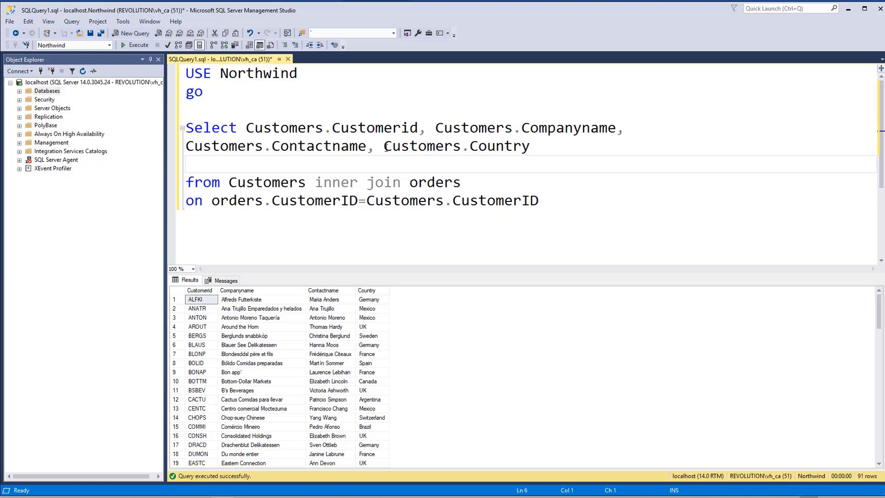
pyautogui.write(', Orders.')
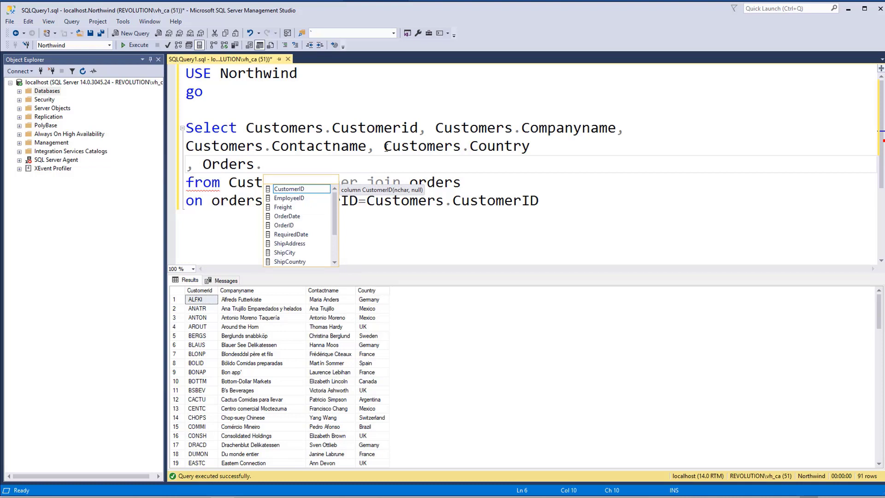
pyautogui.write('Order')
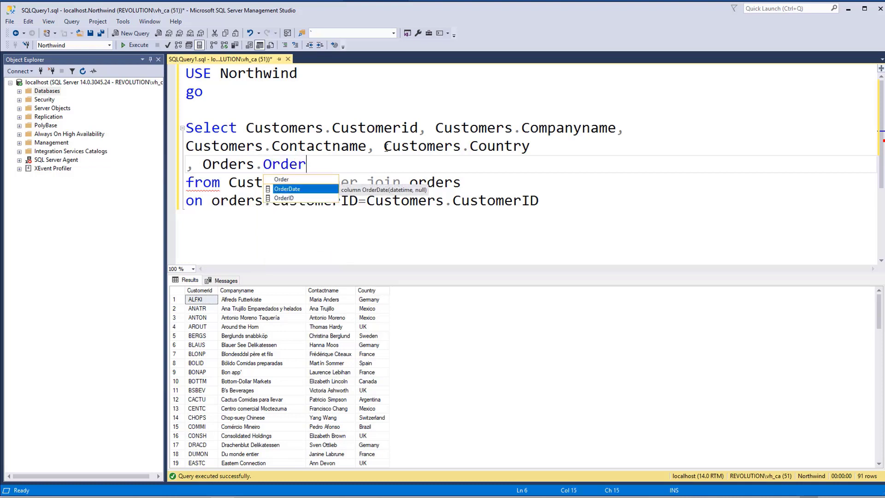
pyautogui.write('ID, ')
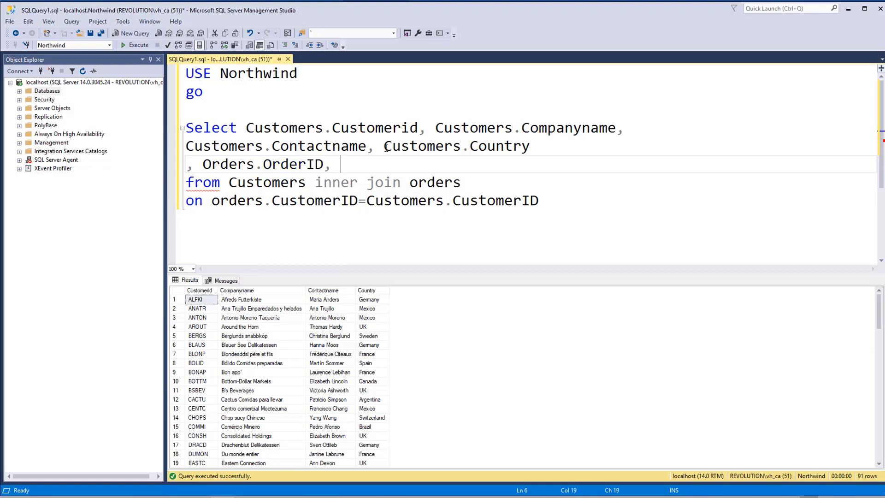
pyautogui.write('Ord')
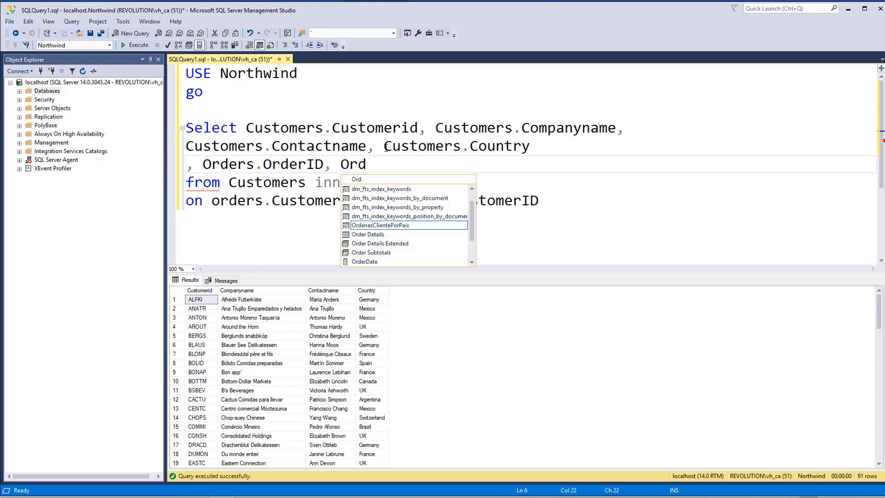
pyautogui.write('ers.')
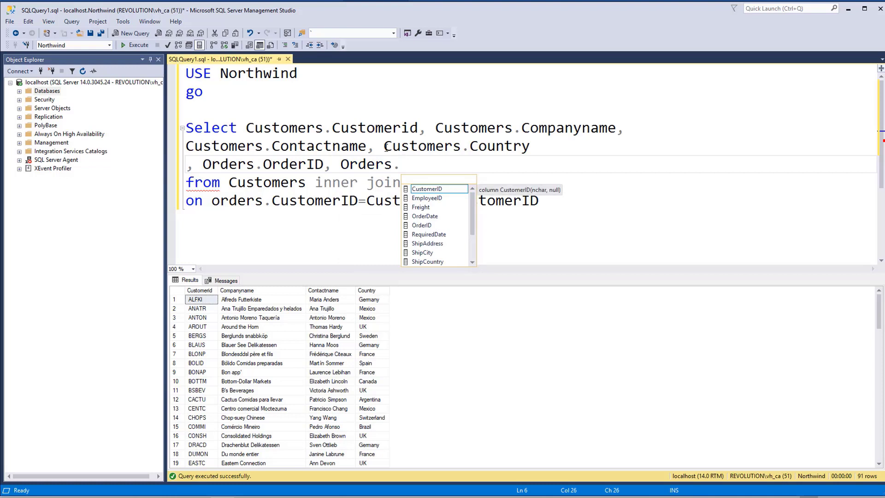
pyautogui.write('Orderda')
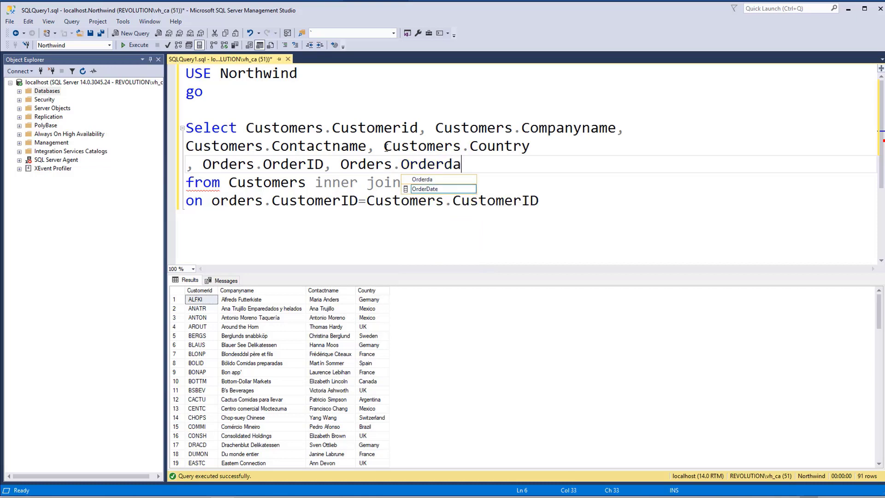
pyautogui.write('te')
# - Execute the join query and examine the OrderID and Orderdate columns in its results
pyautogui.click(340, 103)
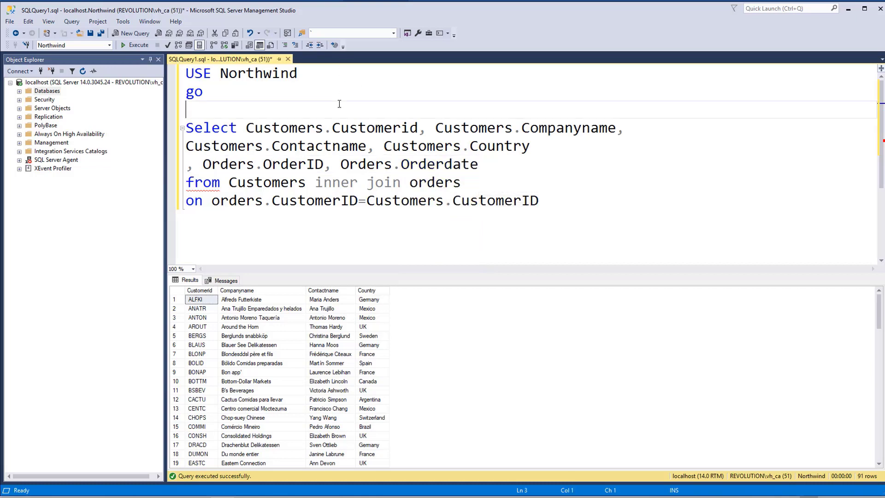
pyautogui.press('F5')
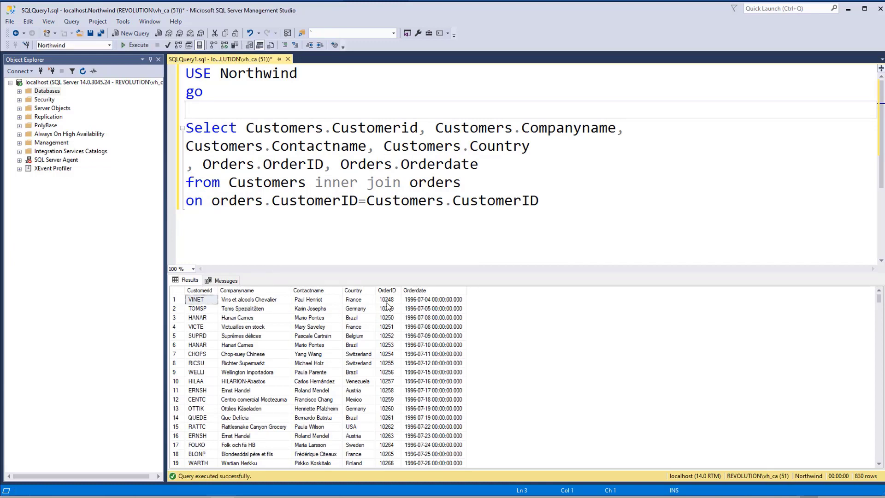
pyautogui.click(388, 302)
pyautogui.click(394, 312)
pyautogui.click(420, 320)
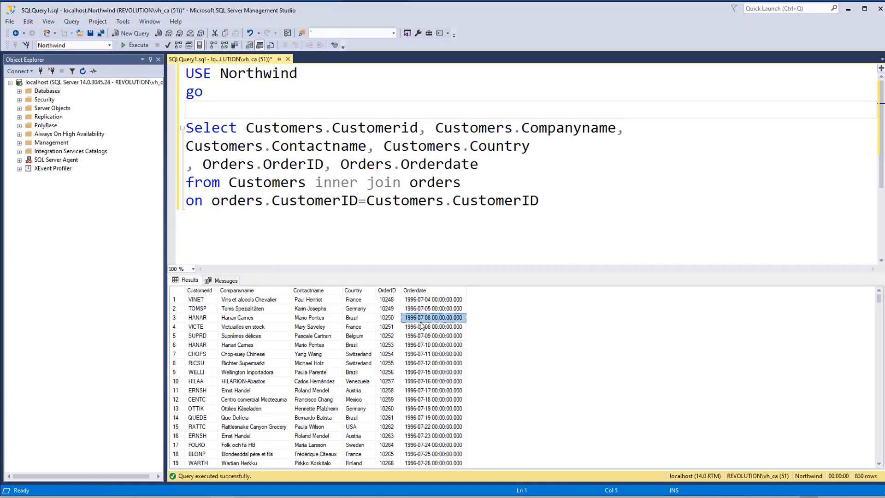
pyautogui.click(427, 309)
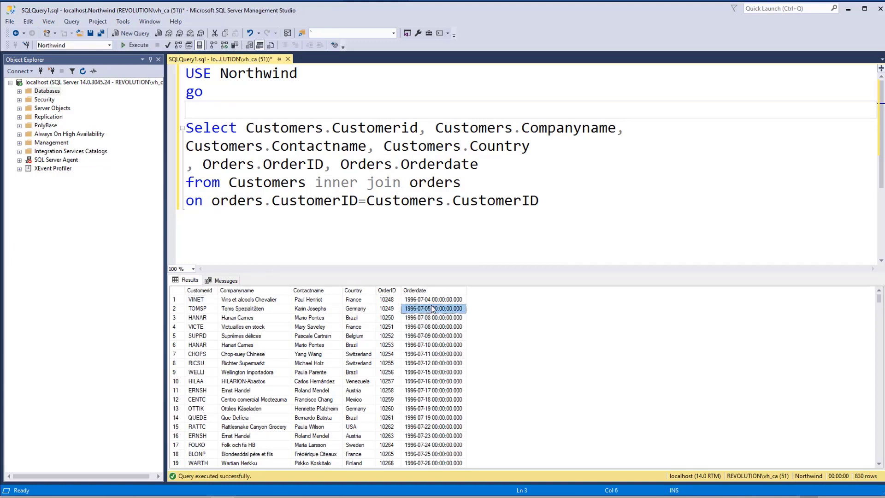
pyautogui.click(469, 225)
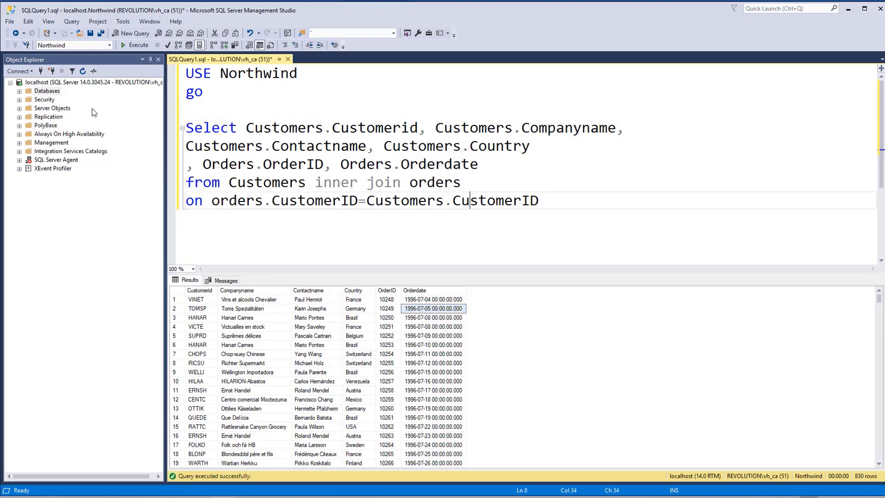
# - Expand the Northwind database's Tables folder in Object Explorer and look through its tables
pyautogui.click(19, 92)
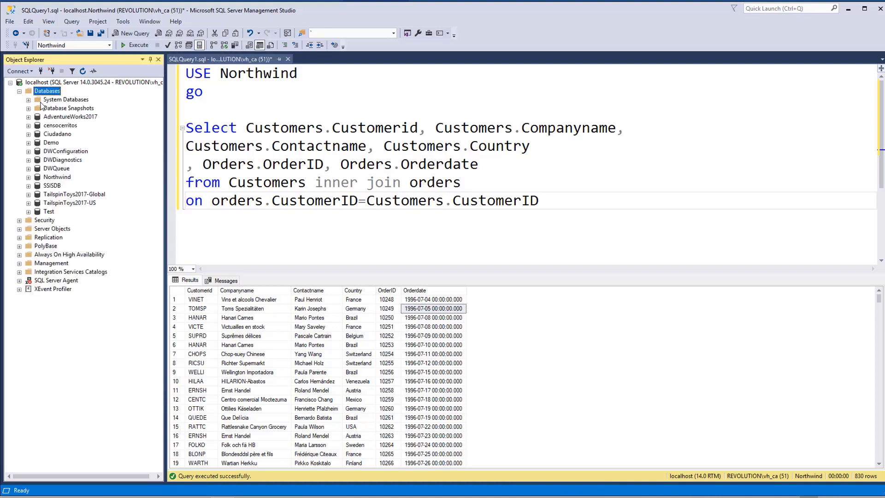
pyautogui.click(29, 177)
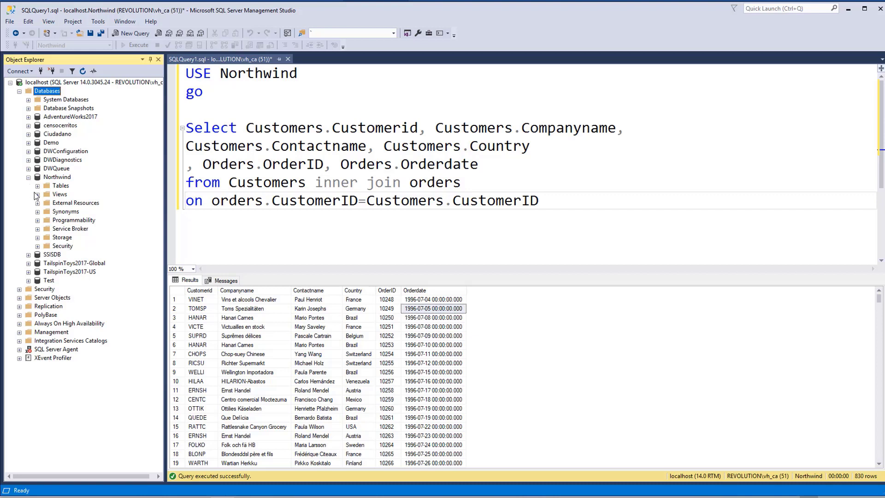
pyautogui.click(37, 185)
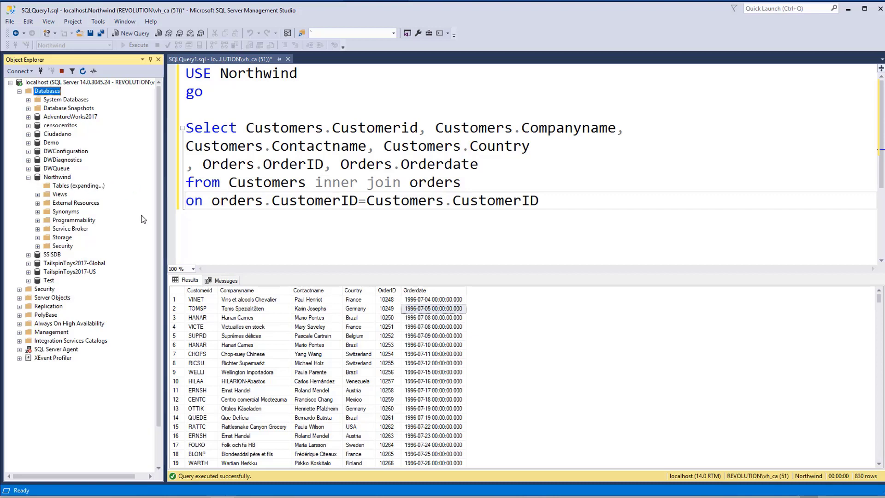
pyautogui.click(90, 232)
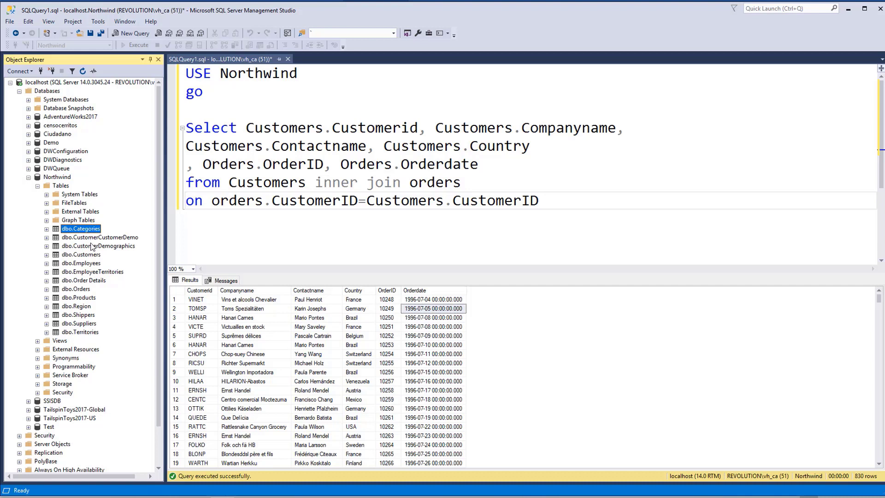
pyautogui.click(92, 247)
pyautogui.click(92, 256)
pyautogui.click(99, 264)
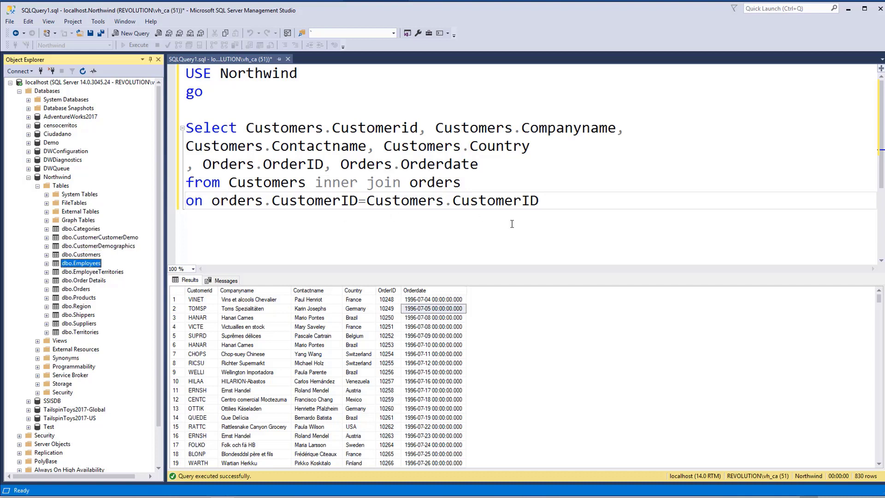
pyautogui.click(593, 197)
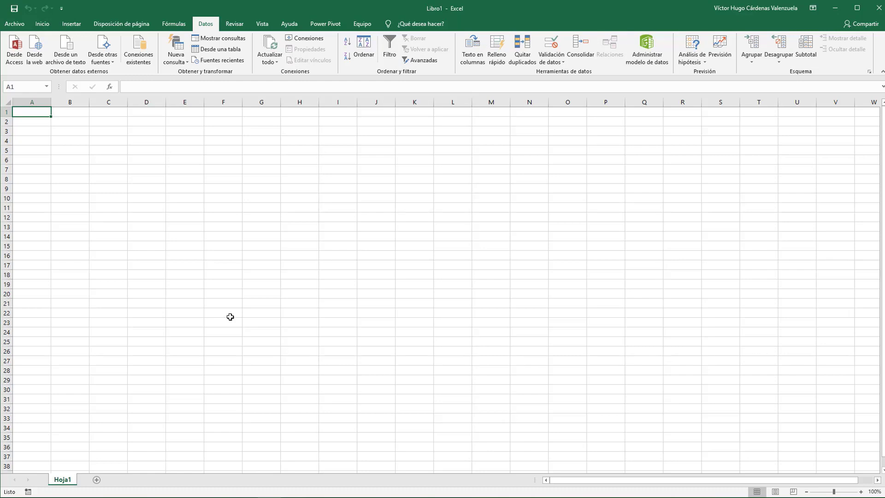
# - Create a new query from a SQL Server database, connecting to the localhost server and the Northwind database
pyautogui.click(187, 66)
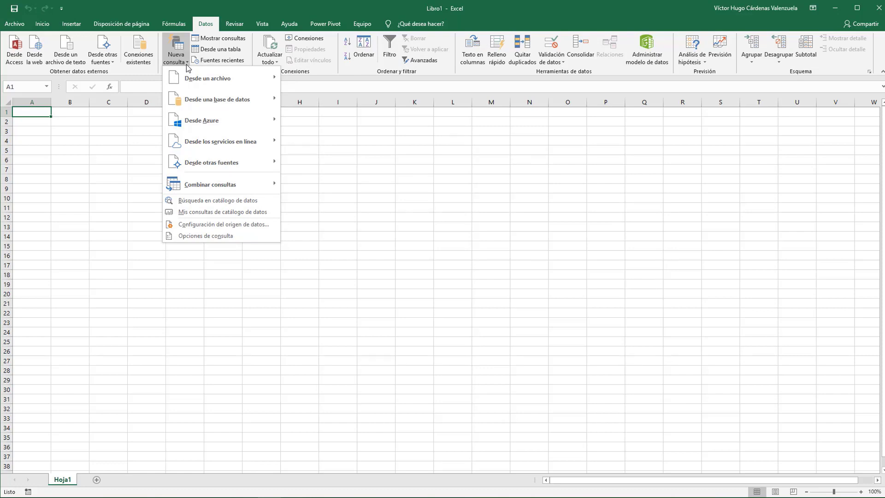
pyautogui.moveTo(196, 76)
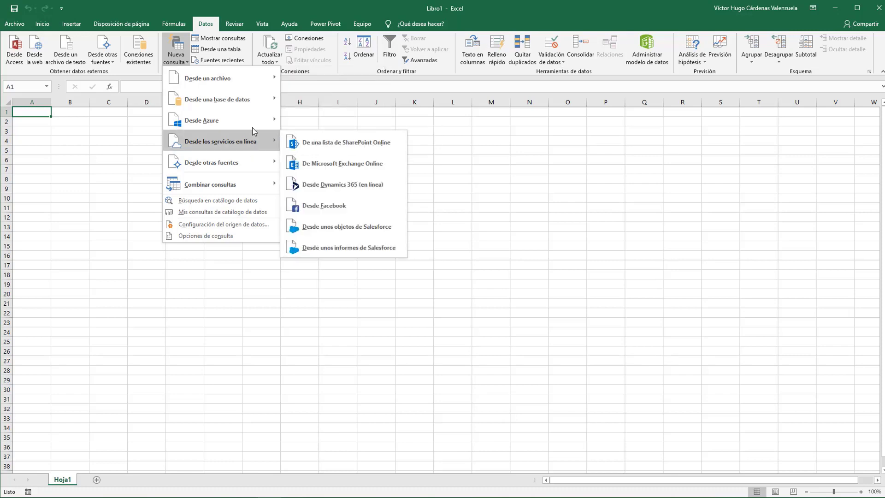
pyautogui.moveTo(267, 79)
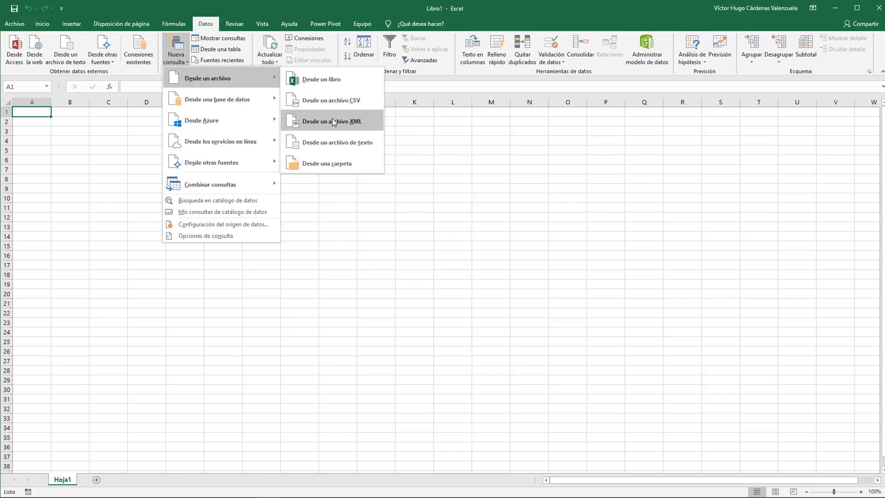
pyautogui.moveTo(247, 111)
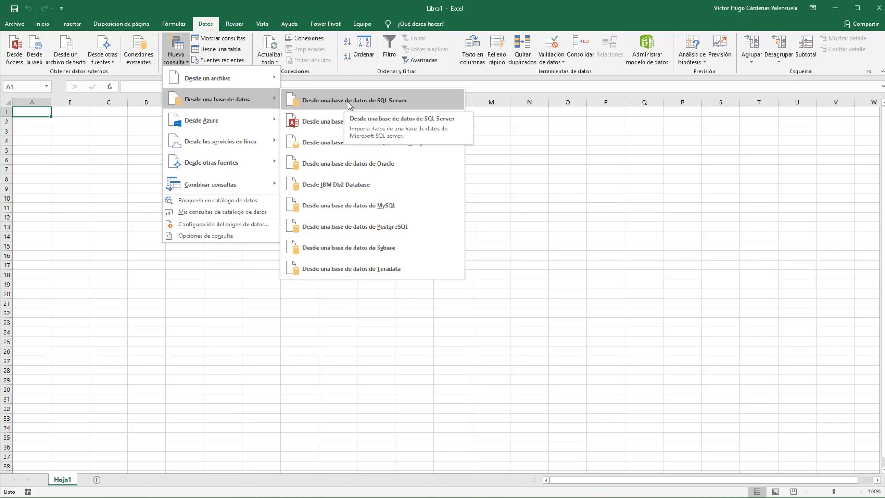
pyautogui.click(428, 106)
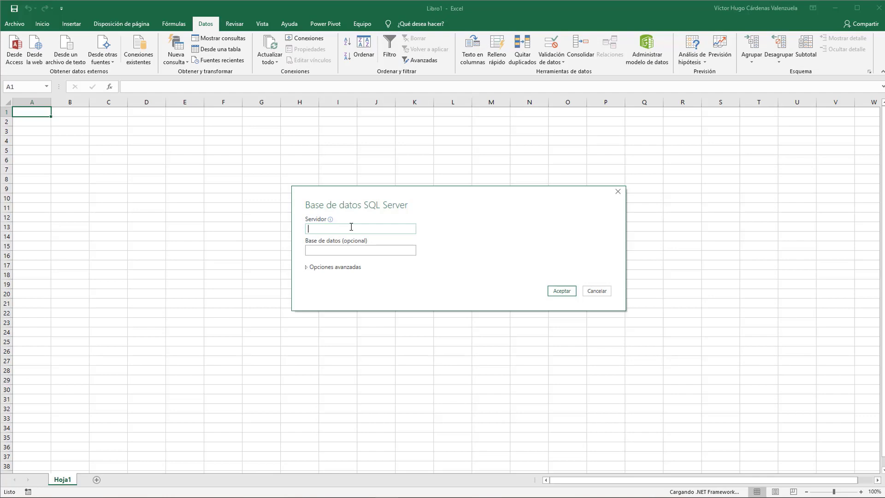
pyautogui.write('localhost')
pyautogui.click(339, 230)
pyautogui.write('Northwind')
pyautogui.click(557, 292)
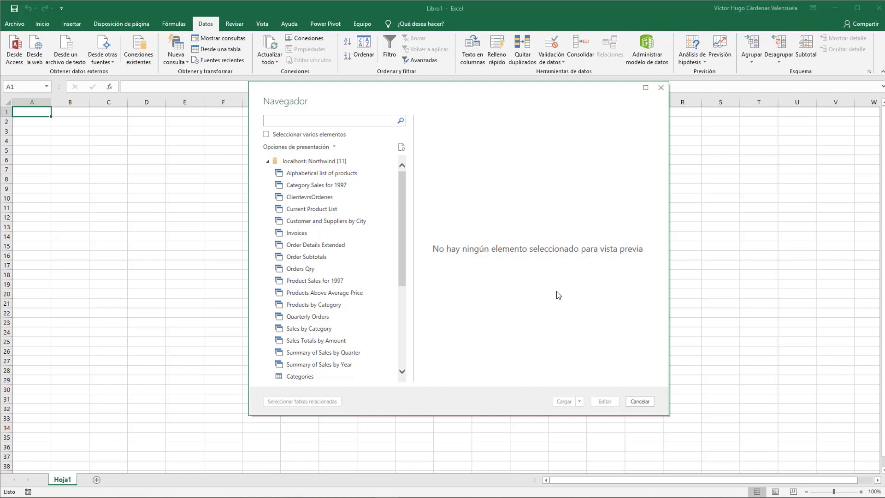
# - Preview Northwind's Customers, Order Details and Orders tables, and open Customers for editing in Power Query
pyautogui.moveTo(393, 85); pyautogui.dragTo(293, 78)
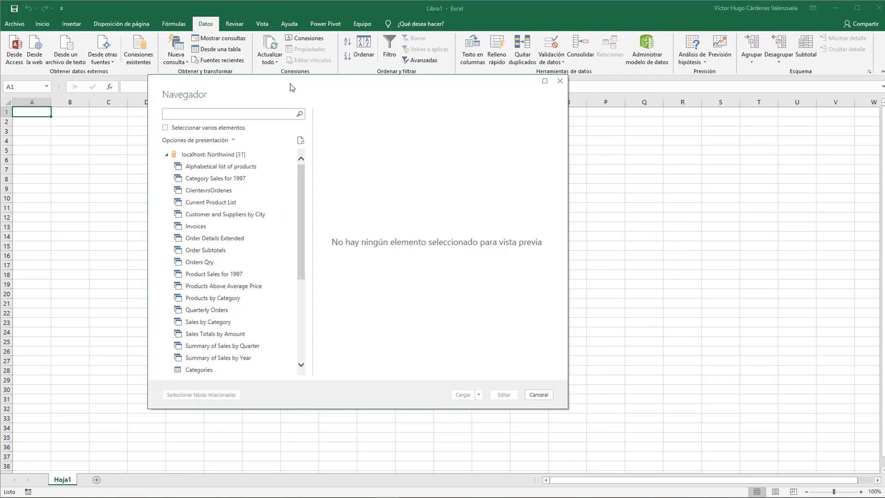
pyautogui.moveTo(301, 208); pyautogui.dragTo(298, 300)
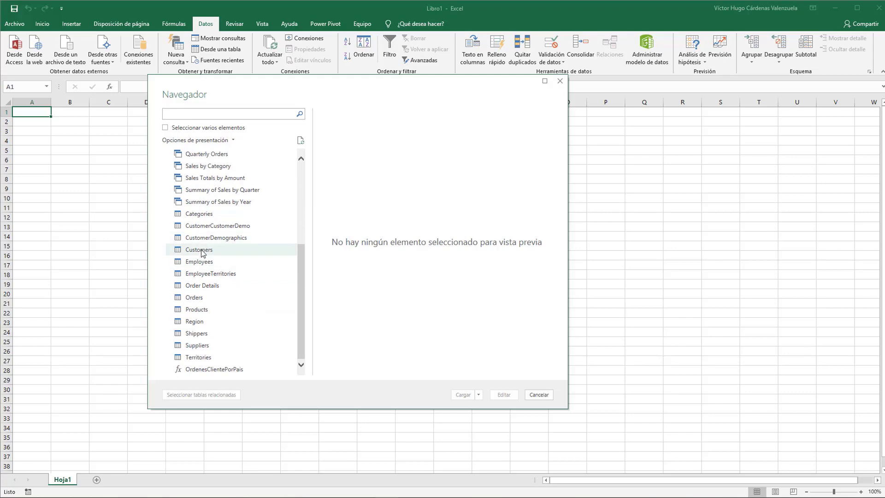
pyautogui.click(235, 250)
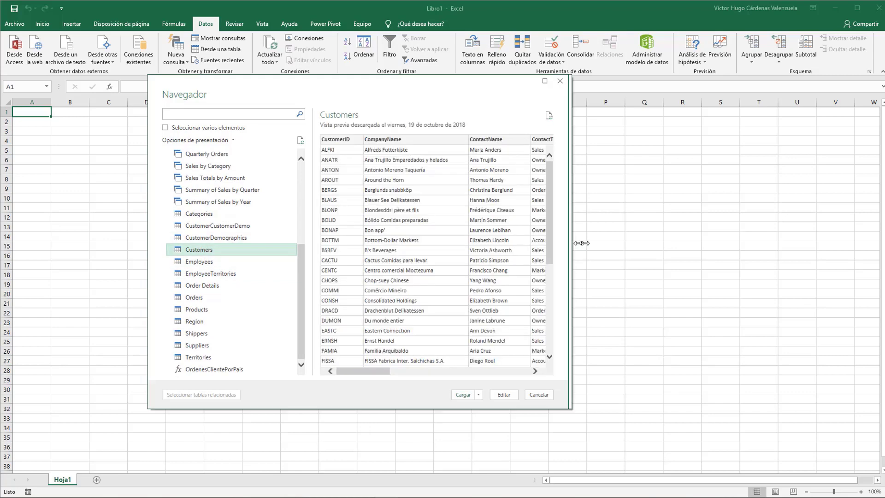
pyautogui.moveTo(566, 243); pyautogui.dragTo(717, 229)
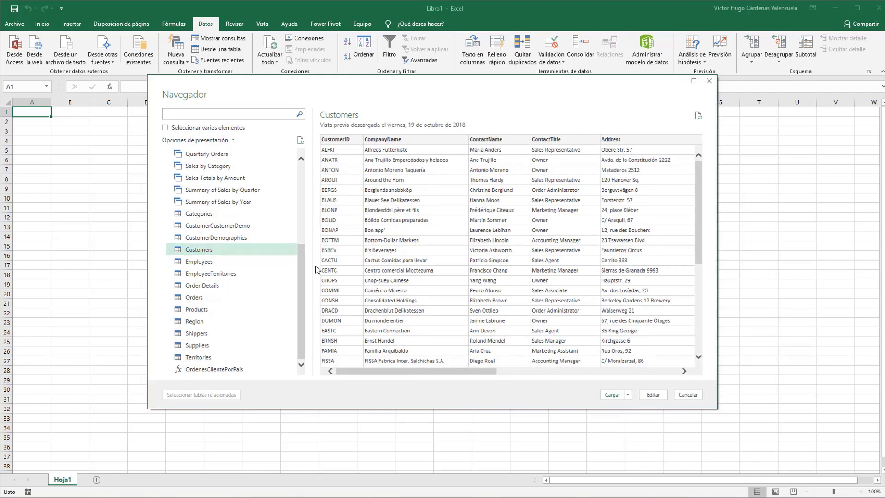
pyautogui.click(211, 286)
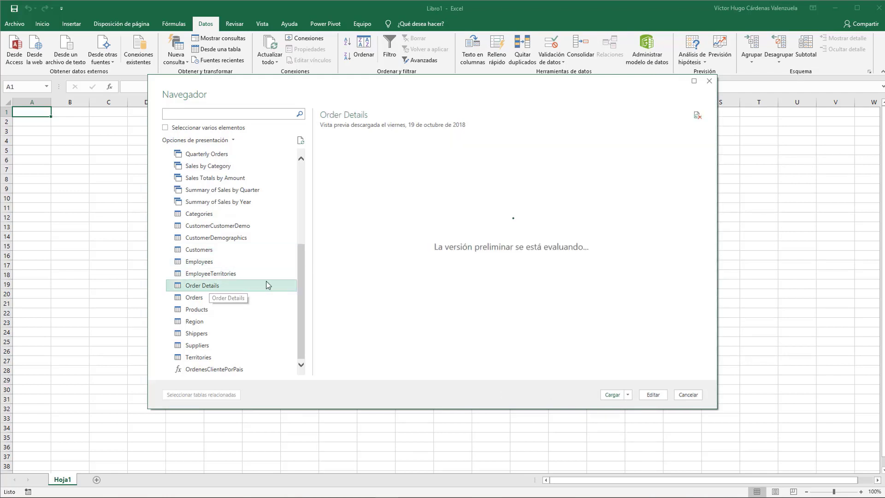
pyautogui.click(203, 299)
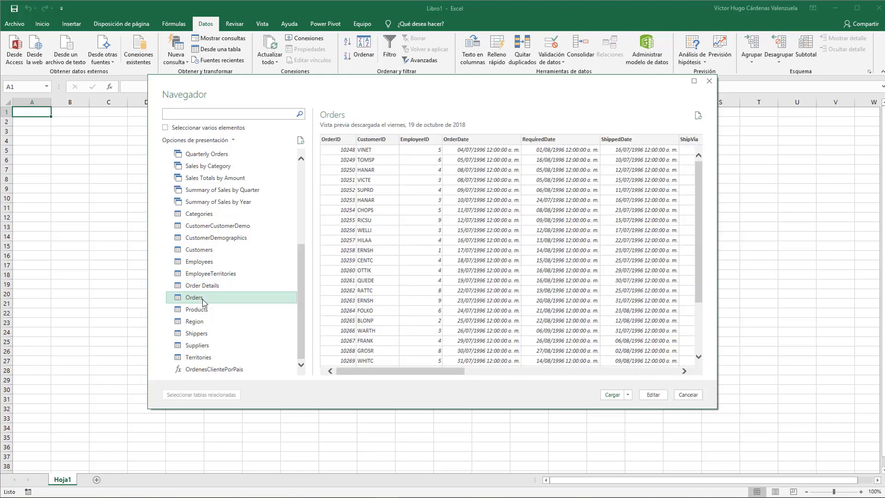
pyautogui.click(204, 253)
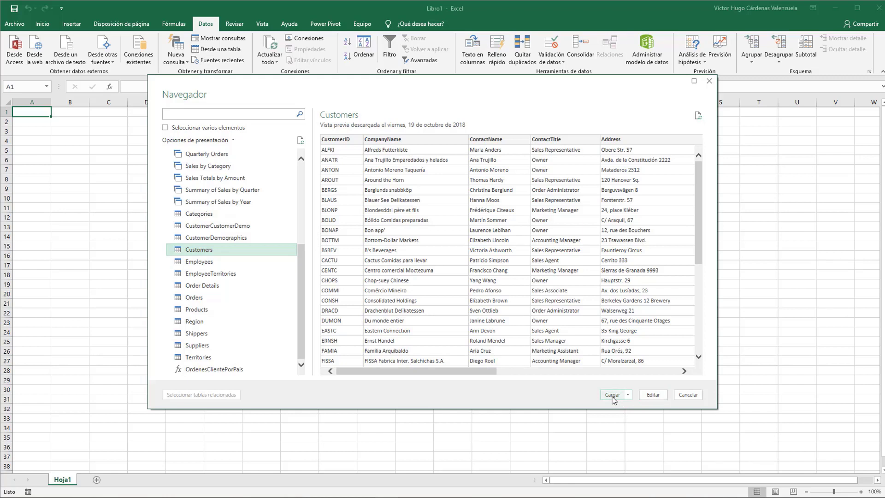
pyautogui.click(652, 395)
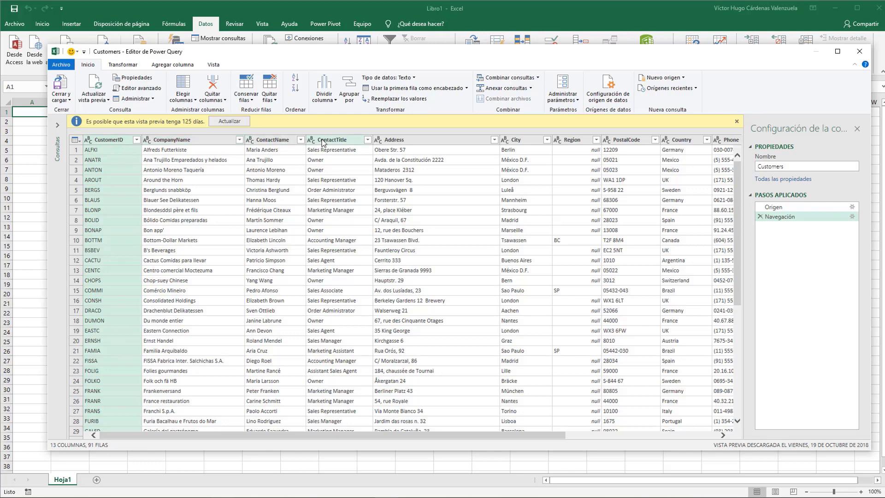
# - Remove the Address, City, Region and PostalCode columns from the Customers query
pyautogui.click(402, 139)
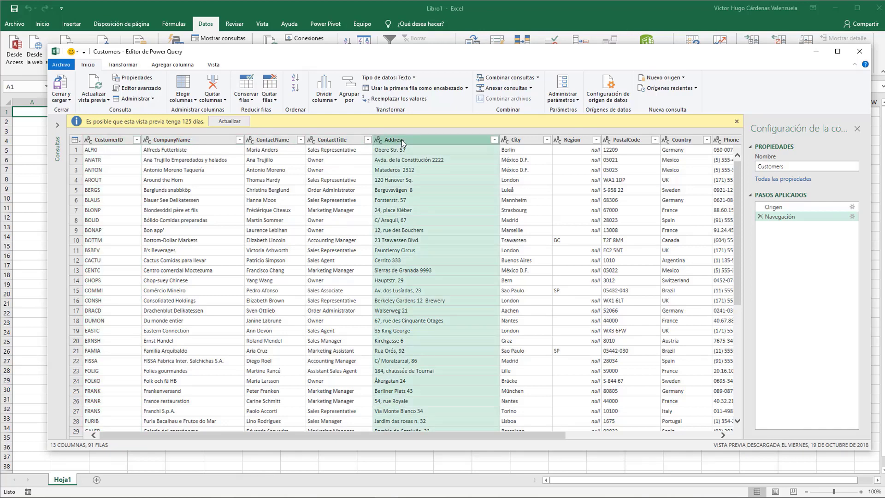
pyautogui.rightClick(402, 139)
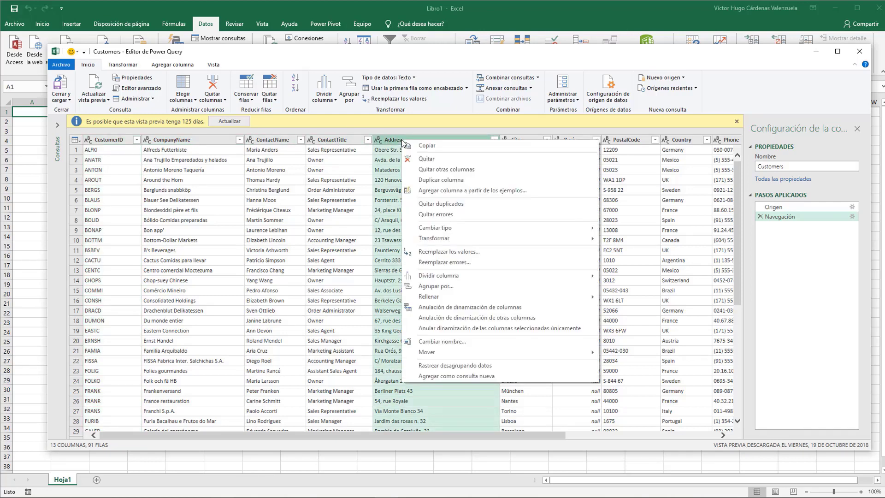
pyautogui.click(423, 162)
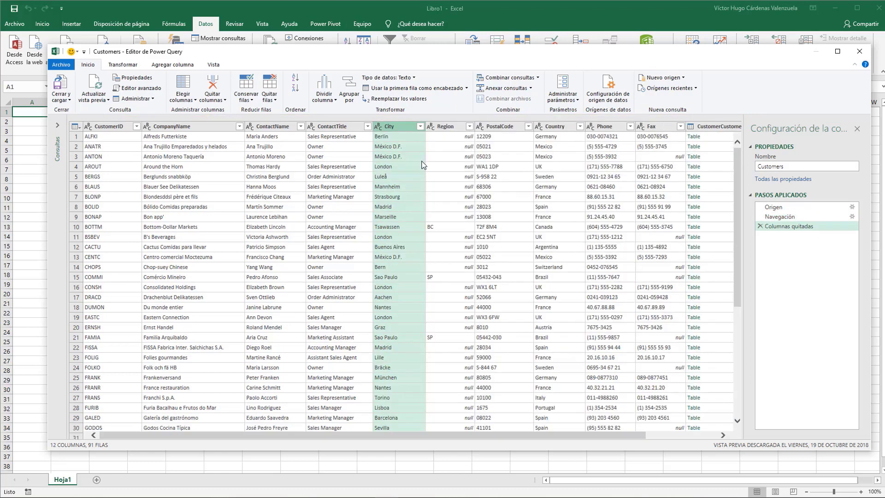
pyautogui.rightClick(399, 130)
pyautogui.click(417, 148)
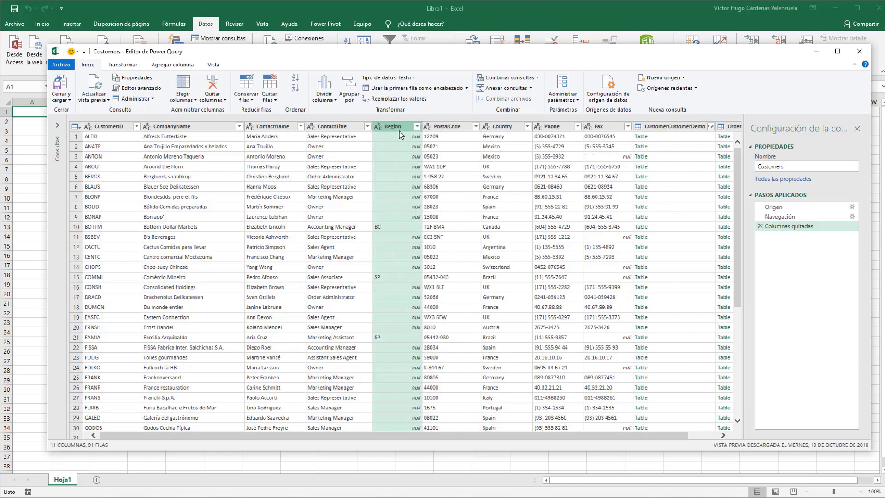
pyautogui.rightClick(397, 128)
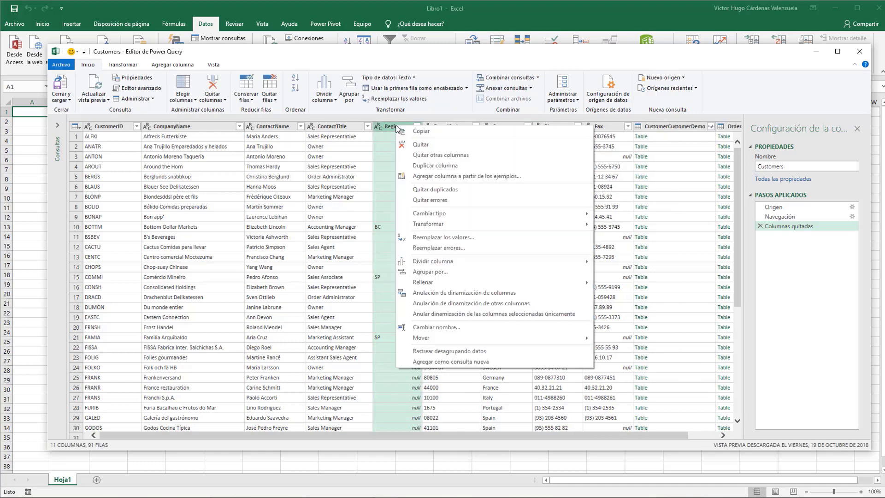
pyautogui.click(420, 144)
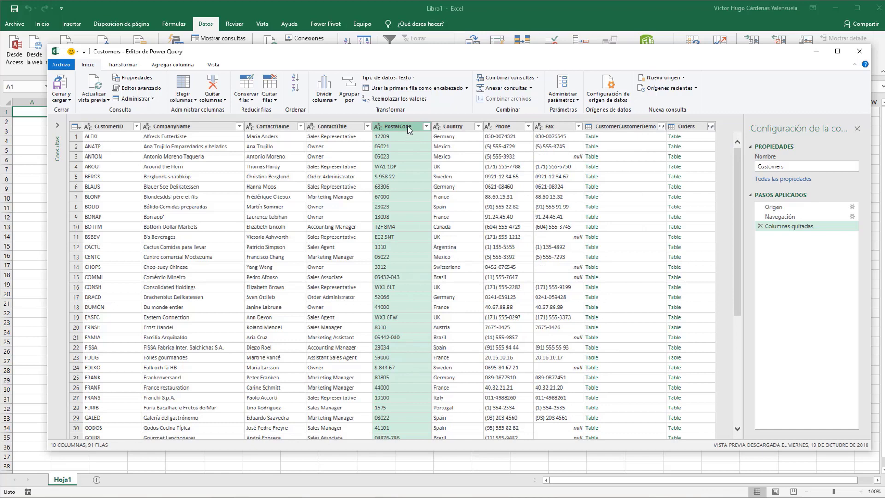
pyautogui.rightClick(408, 129)
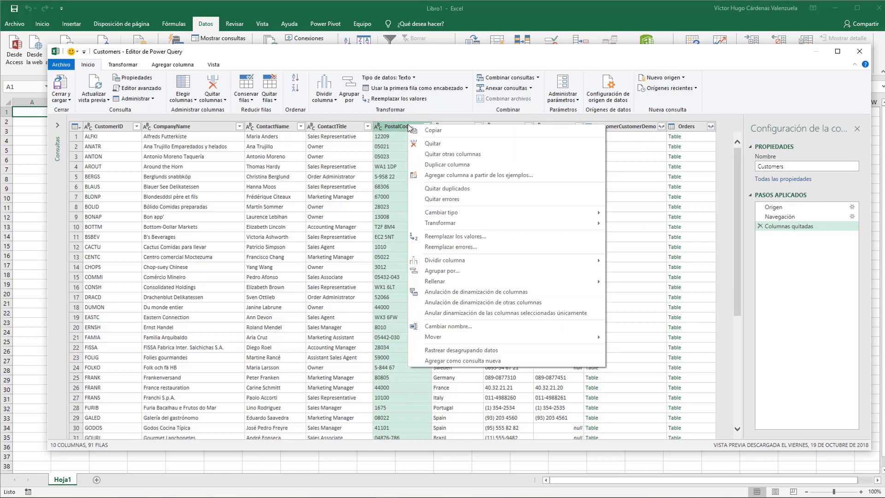
pyautogui.click(445, 145)
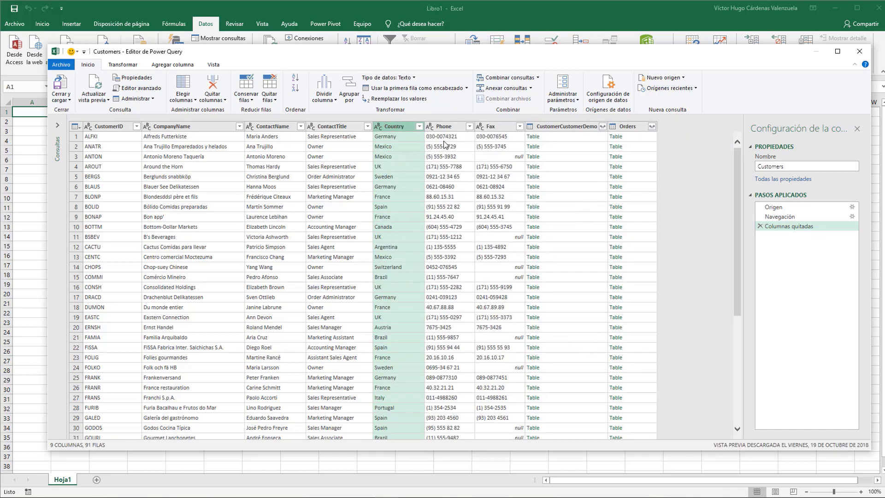
# - Remove the Phone and Fax columns from the Customers query, keeping Country
pyautogui.rightClick(398, 129)
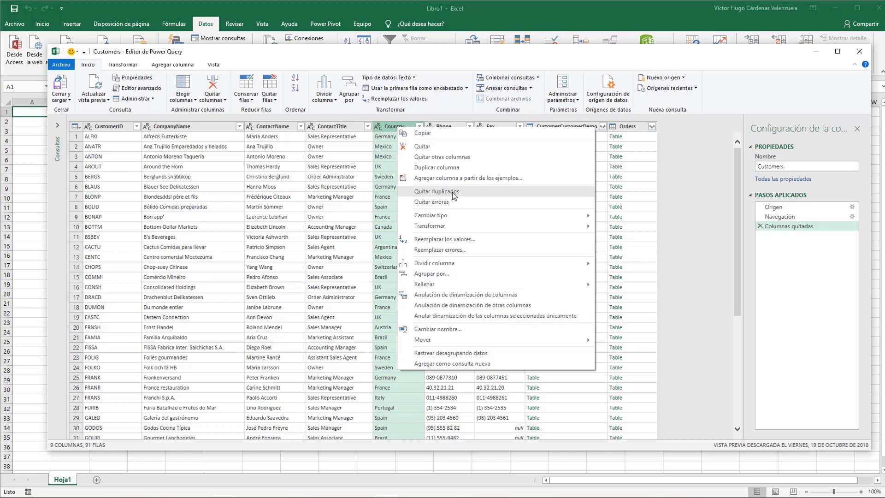
pyautogui.click(391, 128)
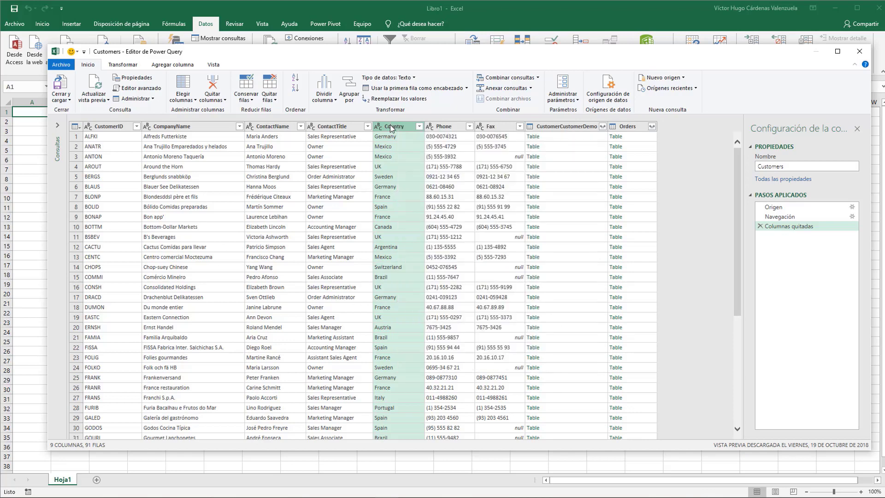
pyautogui.rightClick(445, 129)
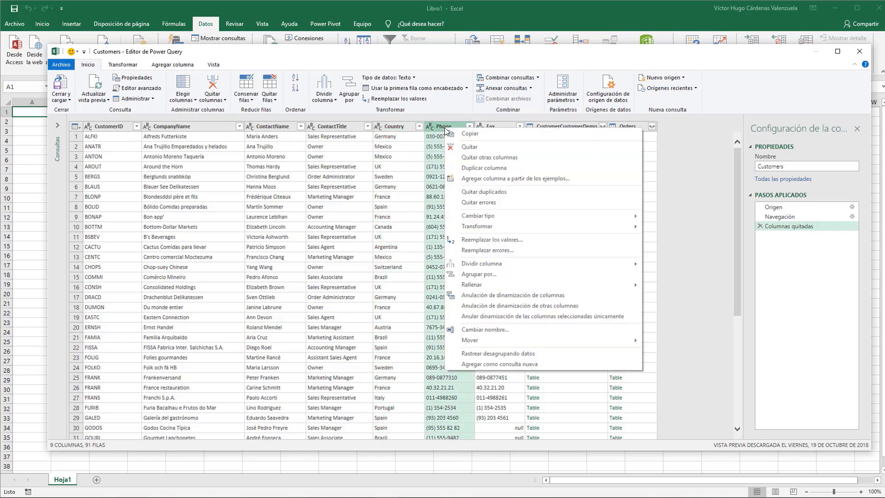
pyautogui.click(468, 147)
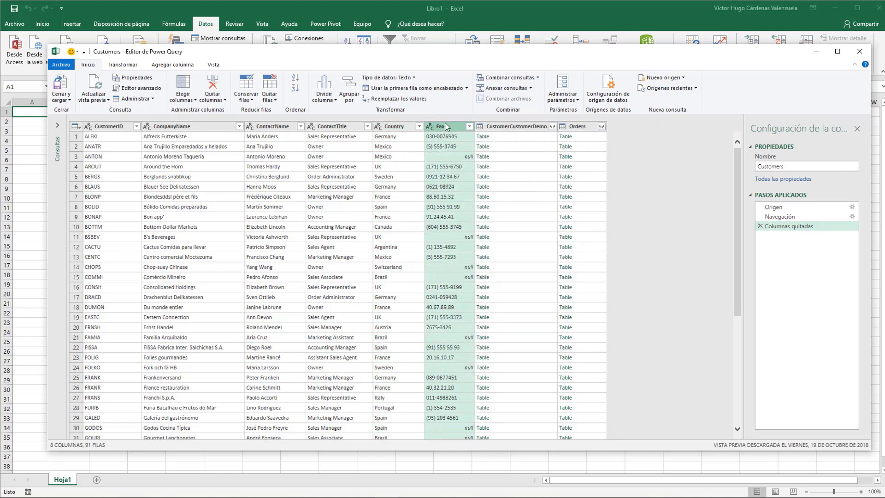
pyautogui.rightClick(445, 126)
pyautogui.click(463, 142)
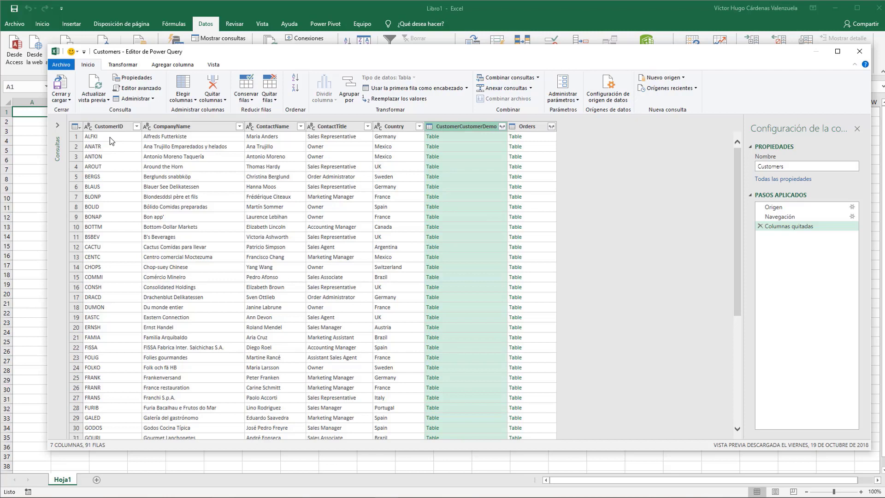
# - Remove the CustomerCustomerDemo related-table column from the query, keeping Orders
pyautogui.click(532, 129)
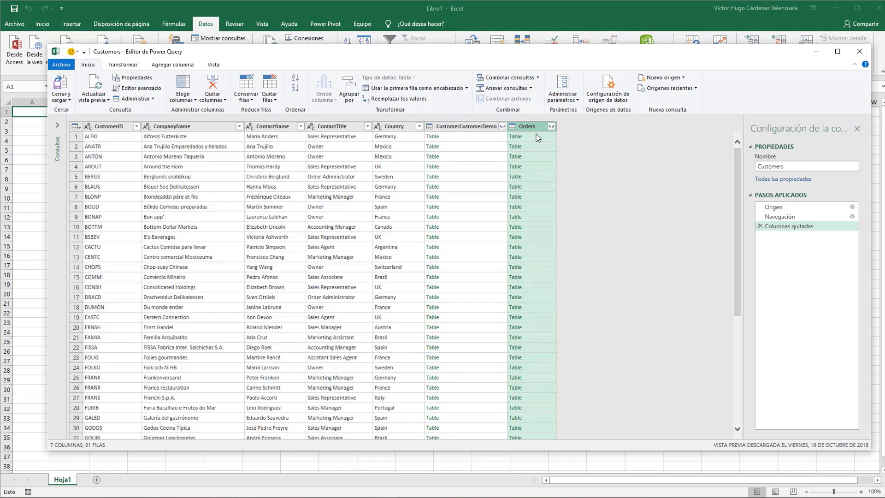
pyautogui.click(457, 127)
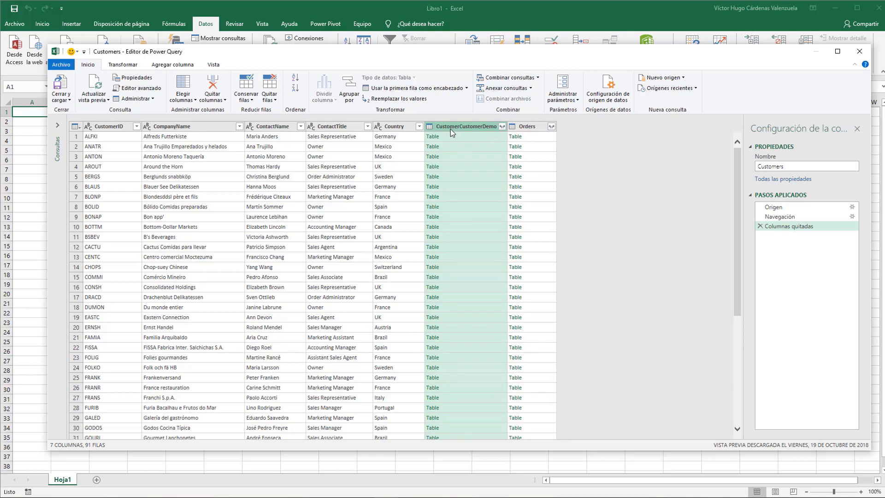
pyautogui.rightClick(450, 129)
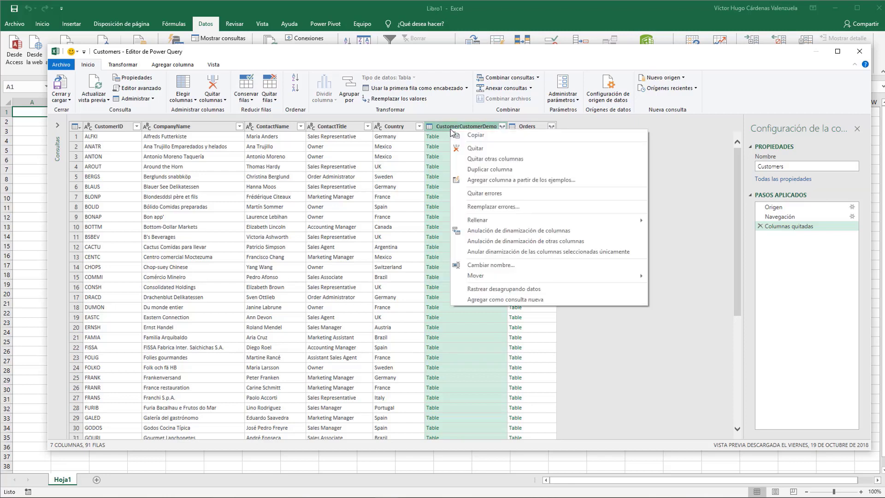
pyautogui.click(467, 146)
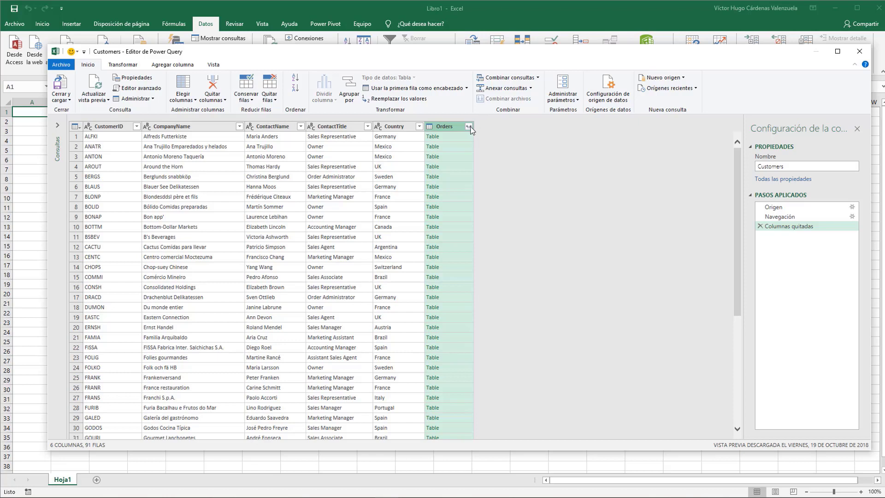
# - Expand the Orders column to include only its OrderID and OrderDate fields, using the original column name as prefix
pyautogui.click(469, 127)
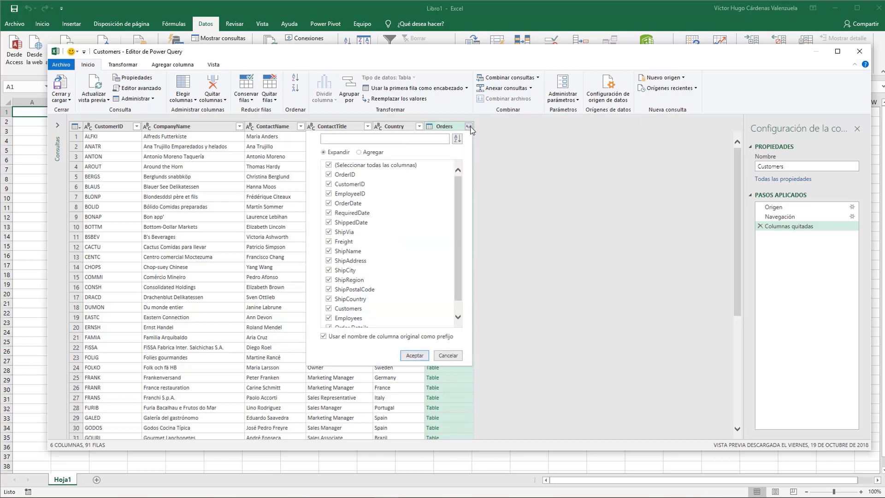
pyautogui.moveTo(459, 218); pyautogui.dragTo(464, 167)
pyautogui.click(328, 166)
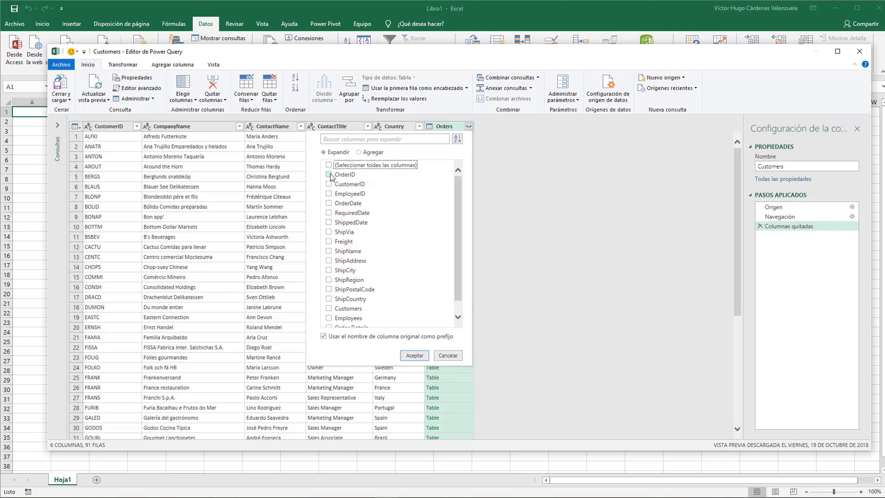
pyautogui.click(329, 175)
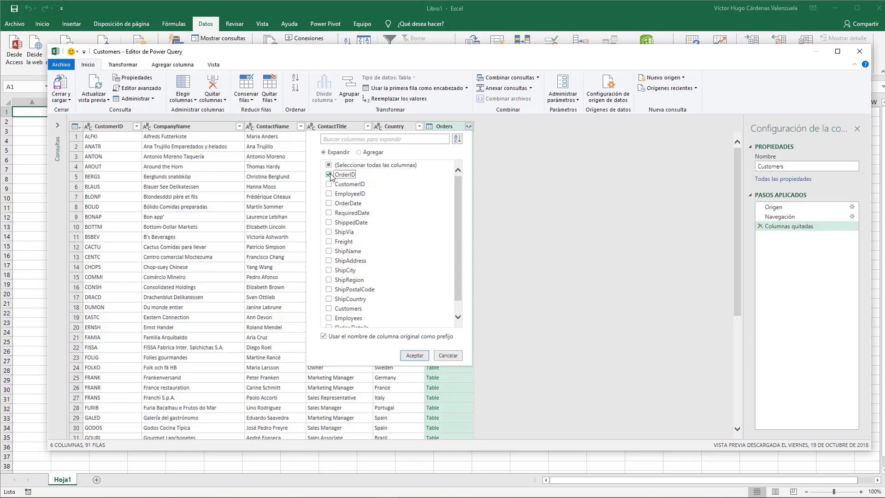
pyautogui.click(329, 203)
pyautogui.click(414, 356)
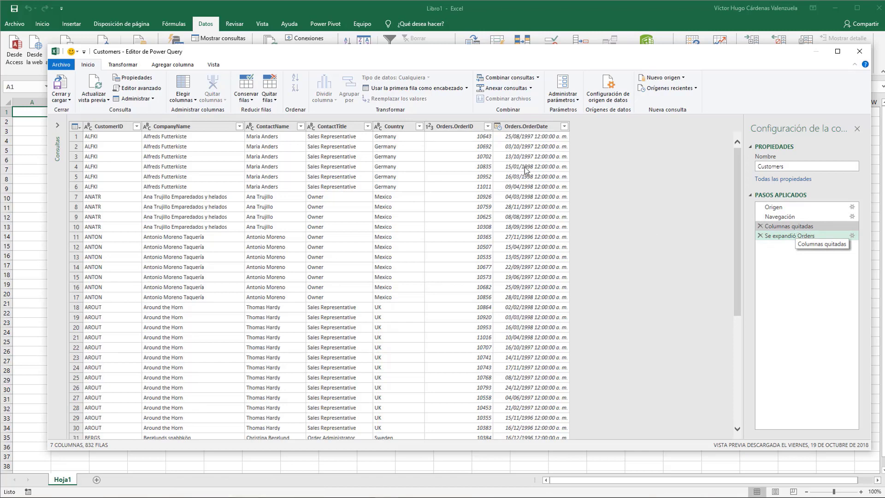
# - Insert another Orders expansion right after the Columnas quitadas step, including only OrderID and OrderDate with the original column name as prefix
pyautogui.click(795, 228)
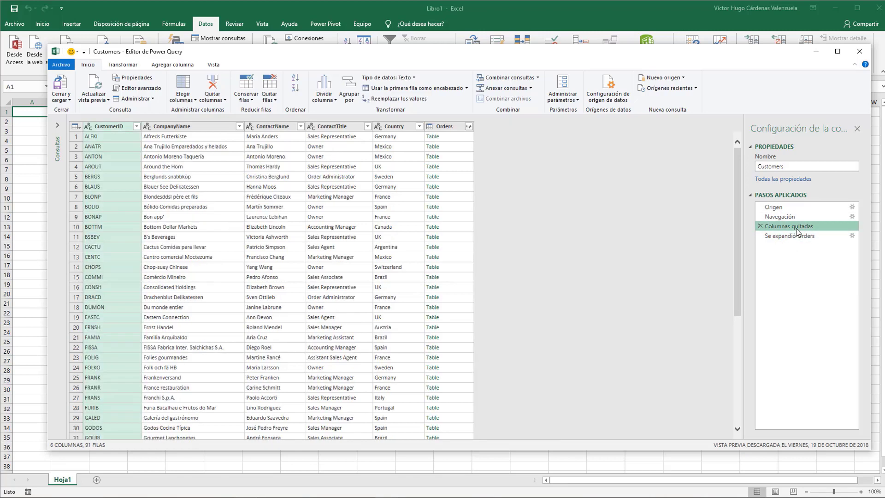
pyautogui.click(468, 126)
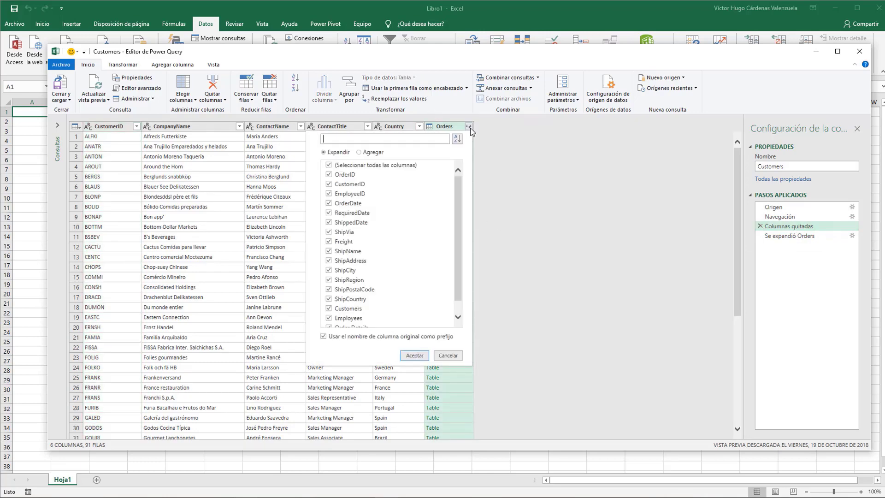
pyautogui.moveTo(456, 204); pyautogui.dragTo(461, 167)
pyautogui.click(329, 165)
pyautogui.click(329, 175)
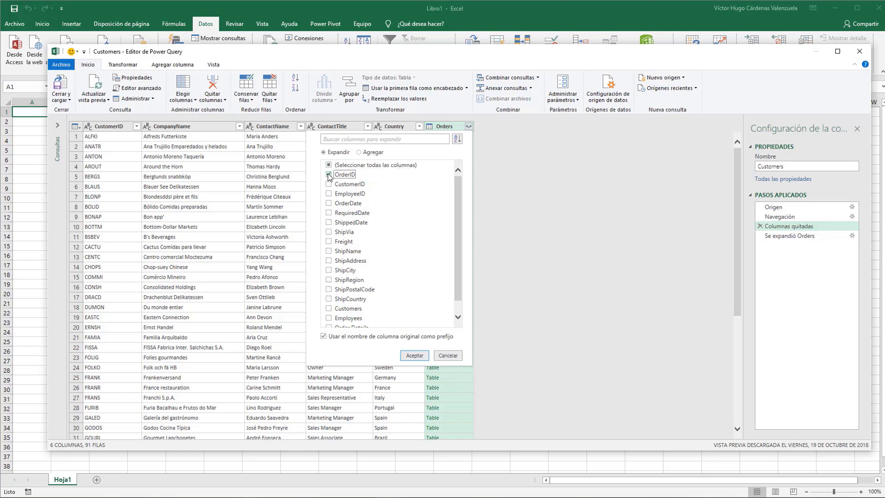
pyautogui.click(329, 204)
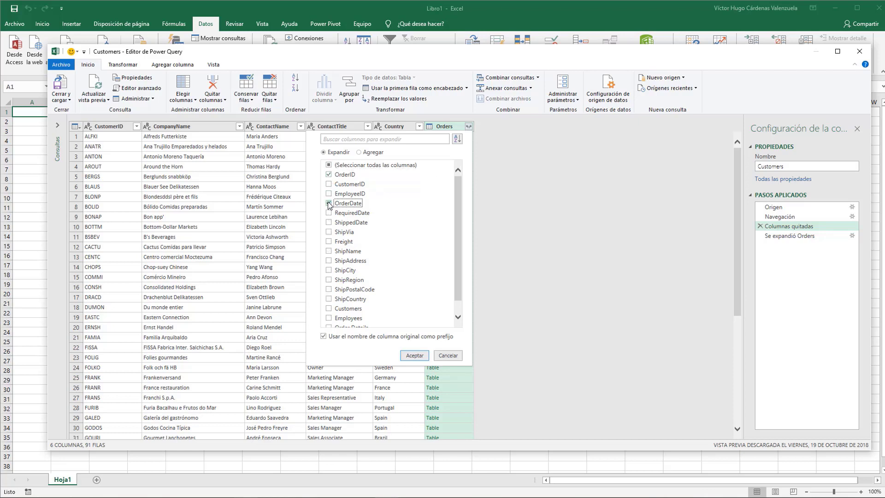
pyautogui.click(419, 356)
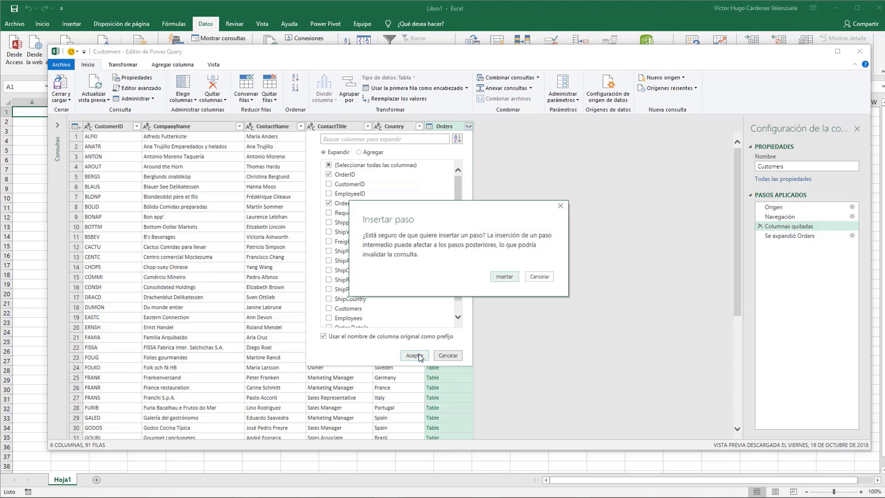
pyautogui.click(500, 276)
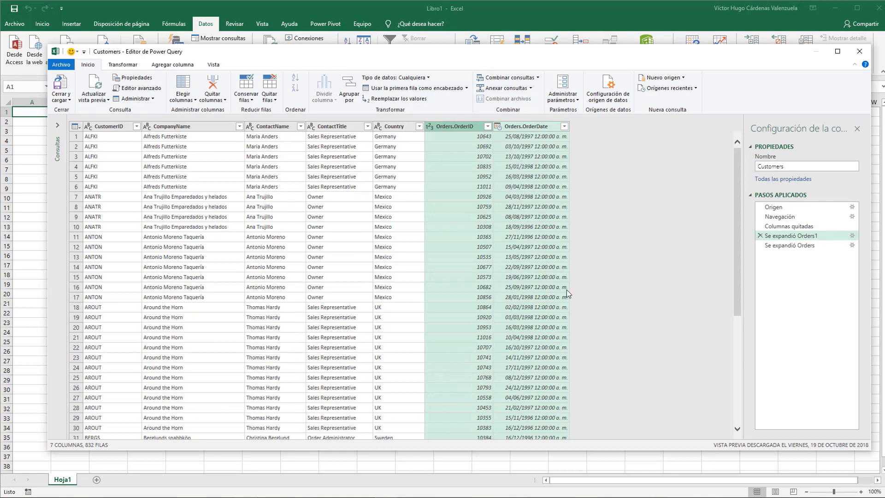
# - Delete the final Se expandió Orders step from the Customers query's applied steps
pyautogui.click(852, 248)
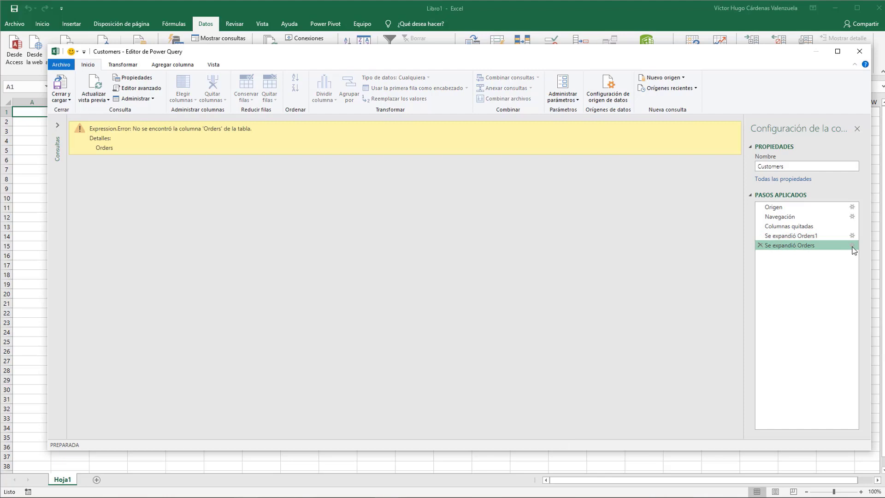
pyautogui.rightClick(852, 247)
pyautogui.click(846, 279)
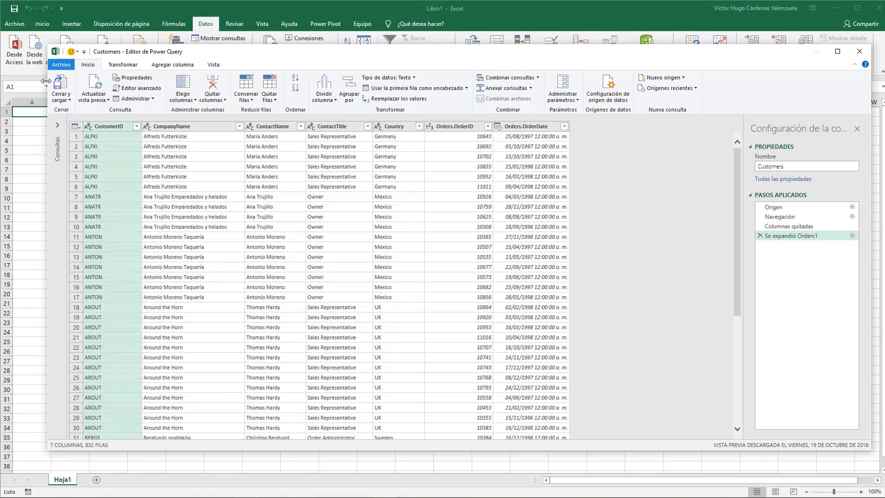
# - Close the query editor, load the Customers query into the workbook, and add a new blank worksheet
pyautogui.click(66, 100)
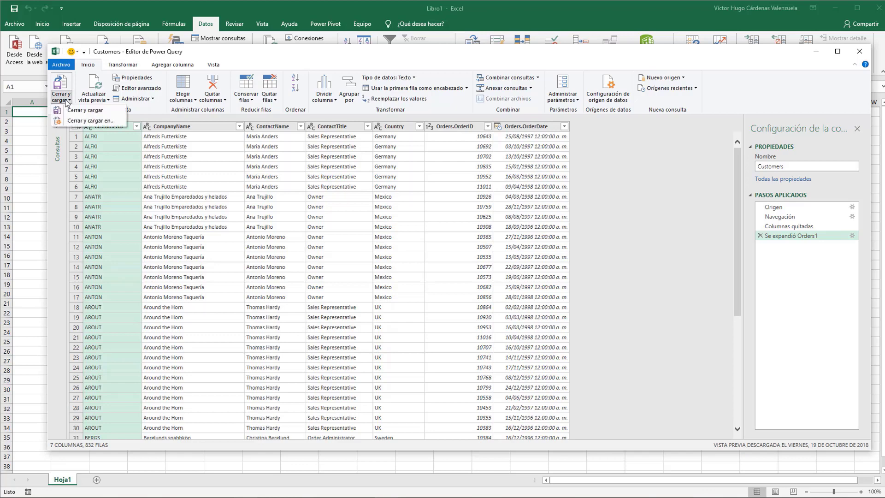
pyautogui.click(88, 111)
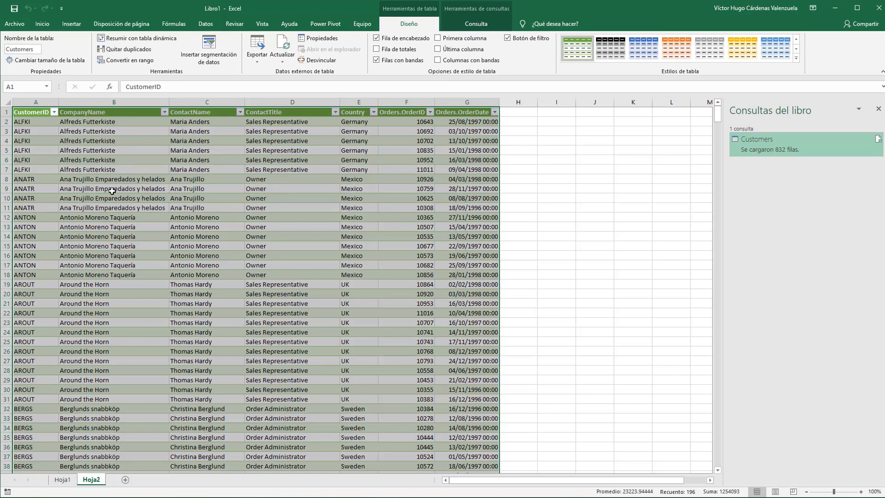
pyautogui.click(126, 480)
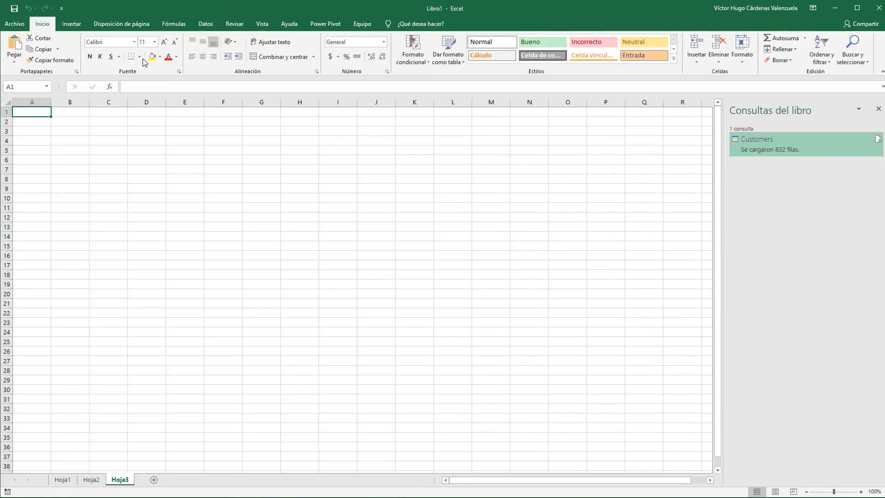
# - Create a new query from a SQL Server database, using server localhost and database Northwind
pyautogui.click(205, 25)
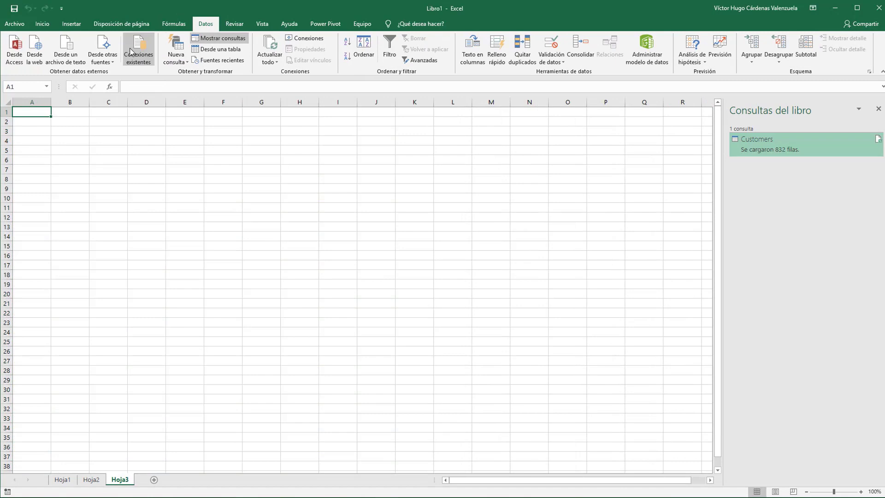
pyautogui.click(182, 66)
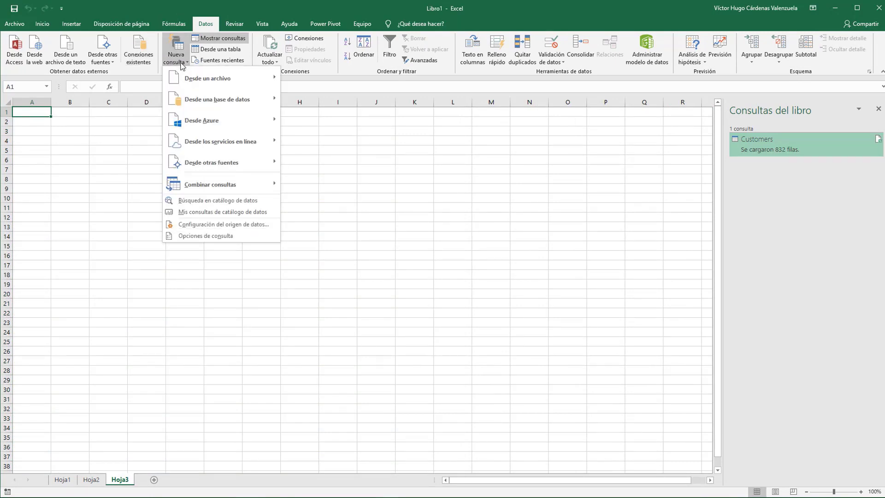
pyautogui.moveTo(221, 100)
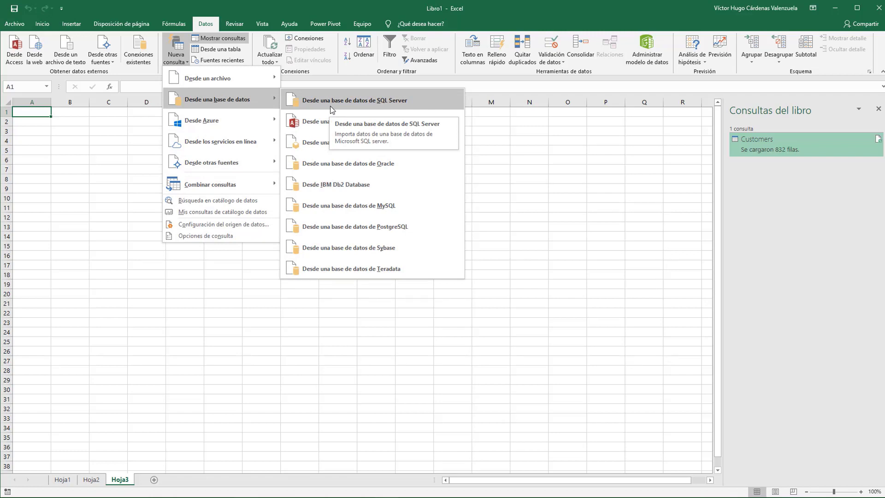
pyautogui.click(331, 110)
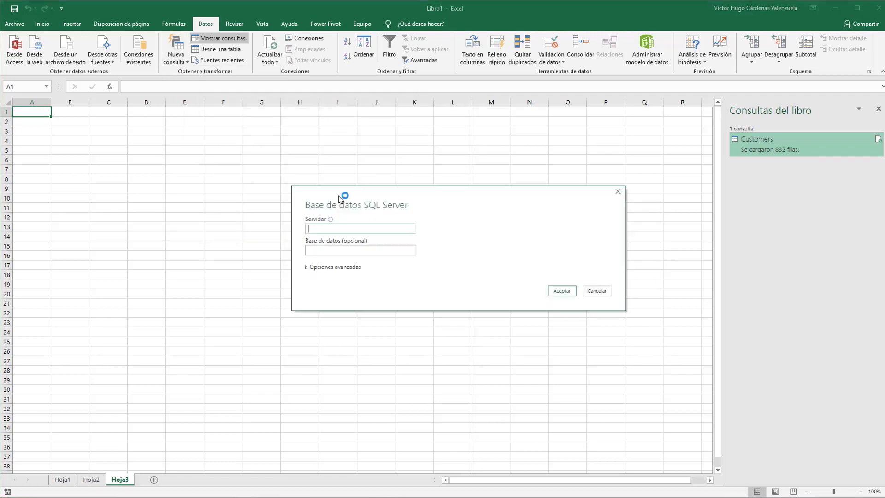
pyautogui.write('lo')
pyautogui.write('calhos')
pyautogui.write('North')
pyautogui.write('wind')
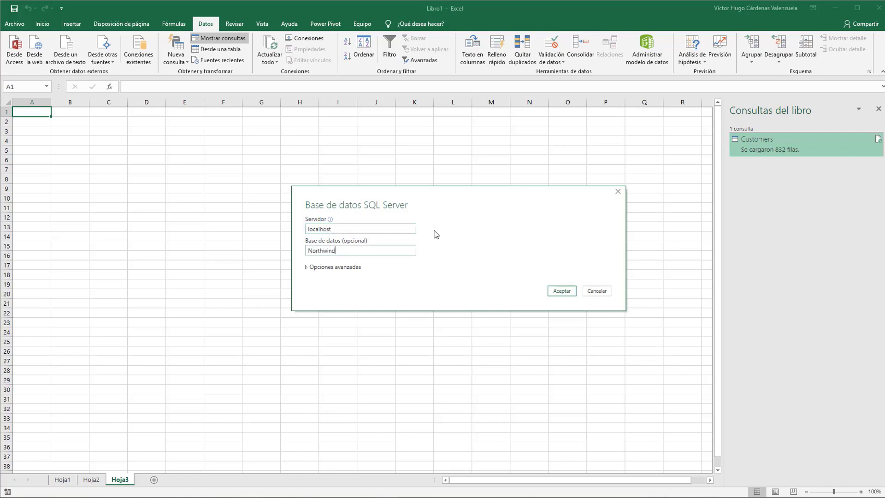
pyautogui.click(563, 291)
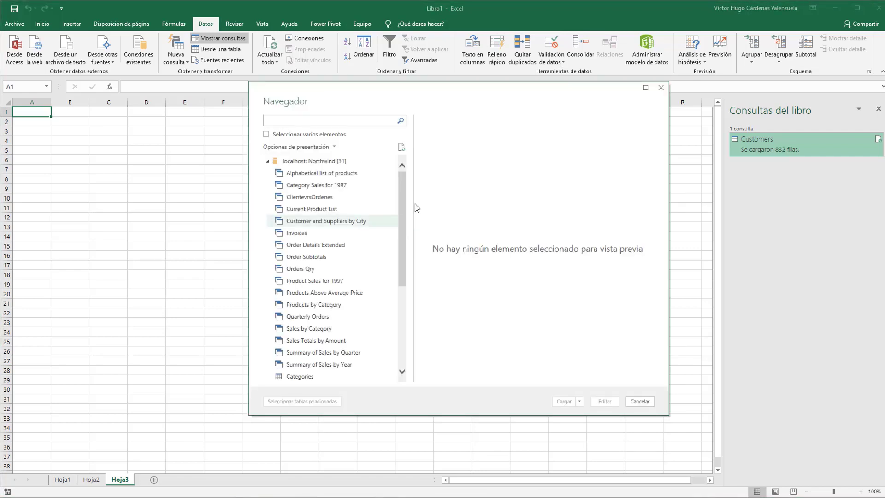
# - Choose the Order Details table from the Northwind database and open it for editing in the query editor
pyautogui.scroll(-5, 403, 203)
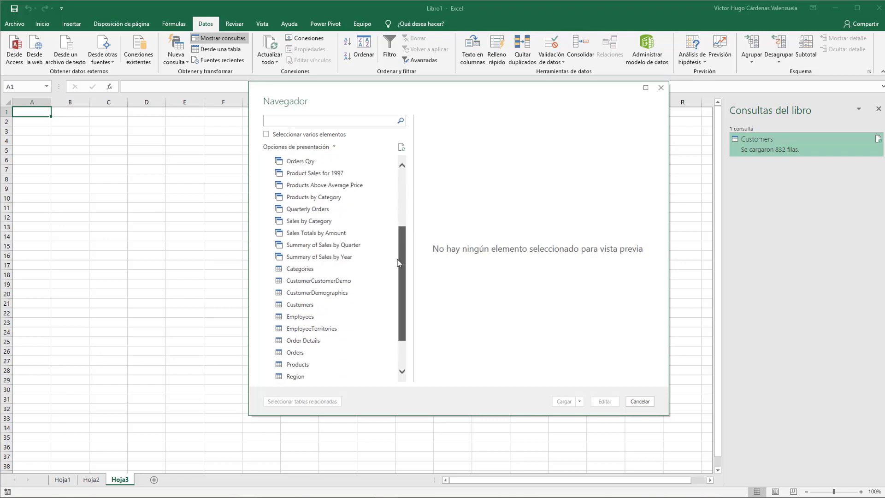
pyautogui.click(313, 293)
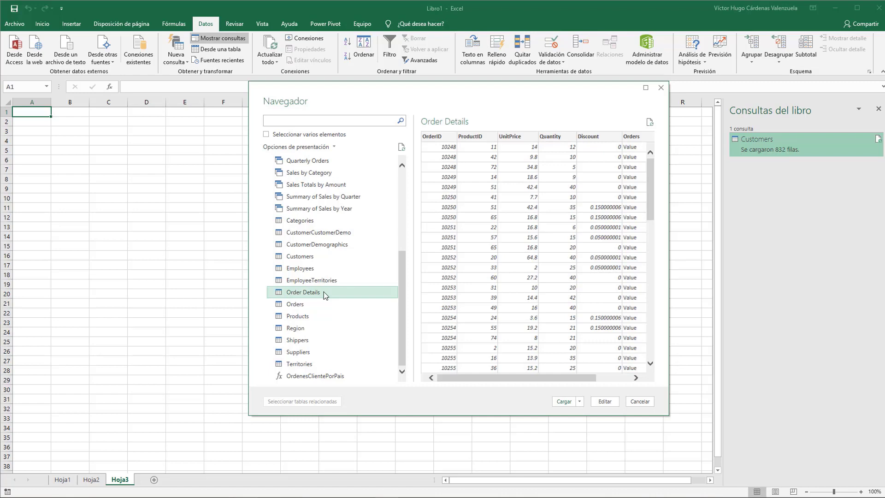
pyautogui.click(604, 401)
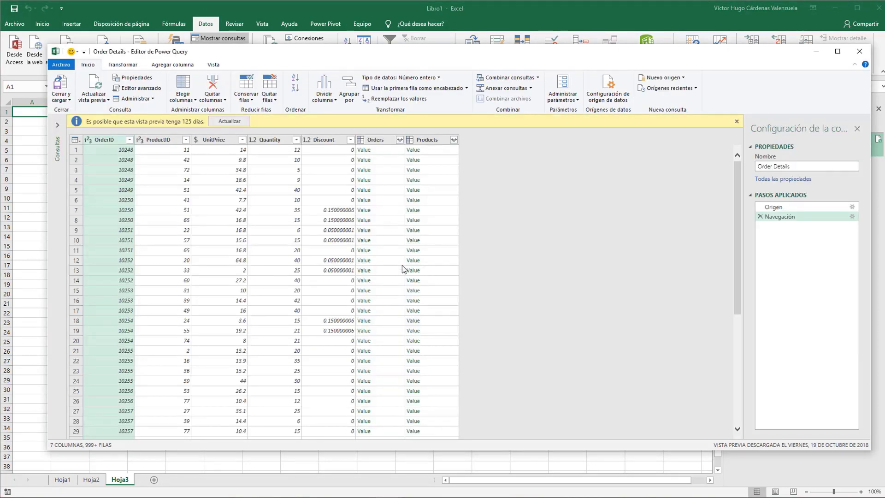
# - Expand the Products column to include only ProductName, using the original column name as prefix
pyautogui.click(457, 140)
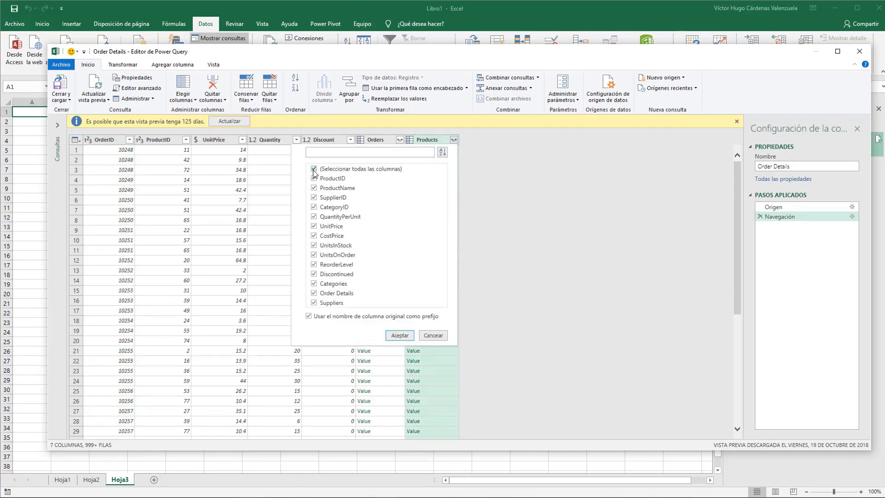
pyautogui.click(314, 169)
pyautogui.click(314, 188)
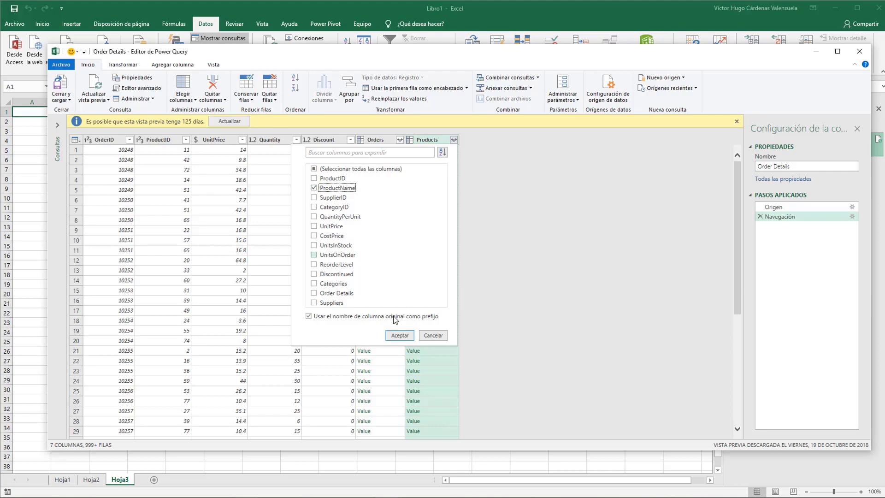
pyautogui.click(399, 335)
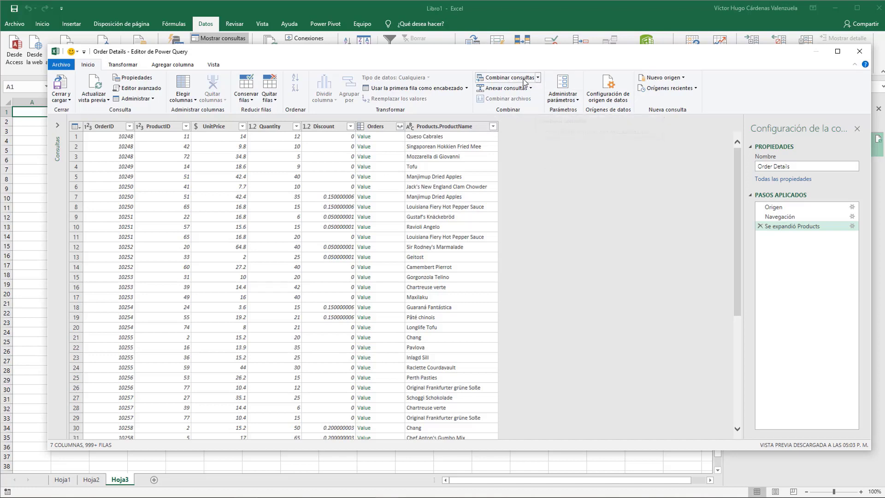
# - Merge Order Details with the Customers query using a left outer join, matching OrderID to Orders.OrderID
pyautogui.click(538, 78)
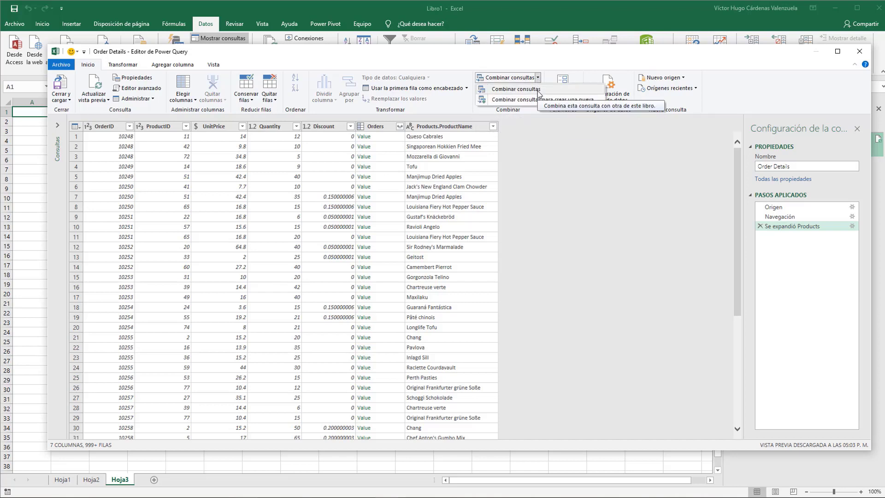
pyautogui.click(538, 89)
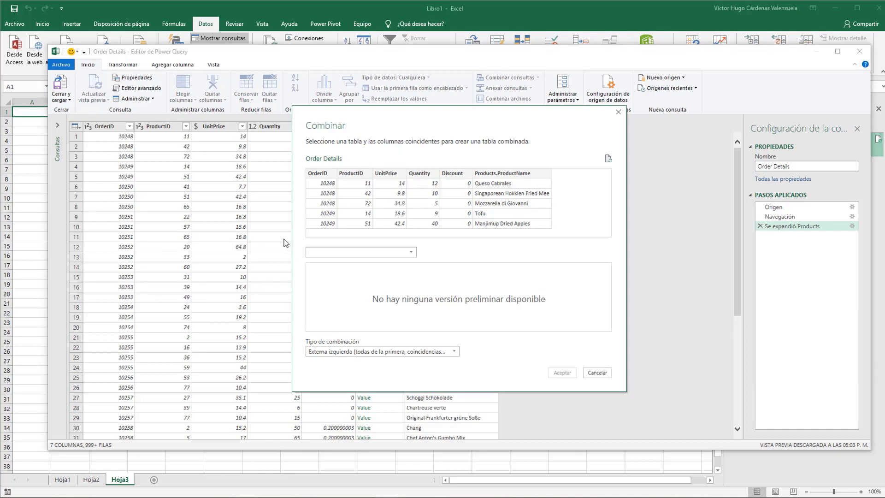
pyautogui.click(389, 252)
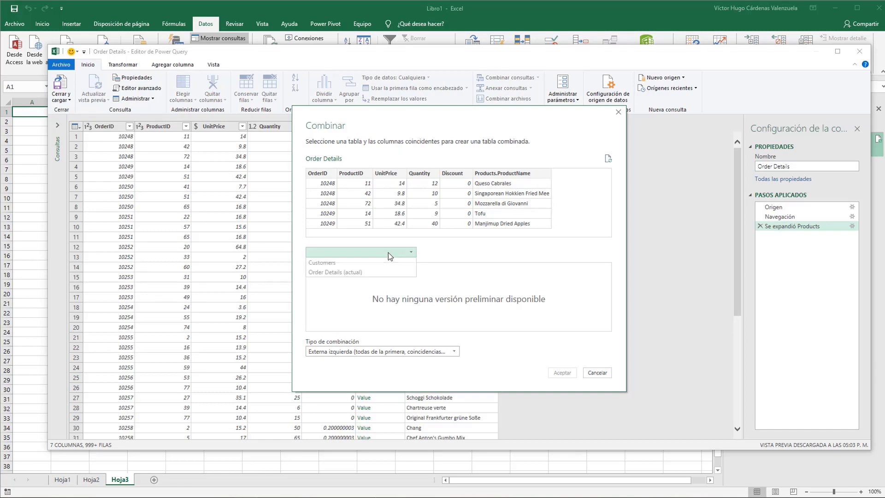
pyautogui.click(355, 264)
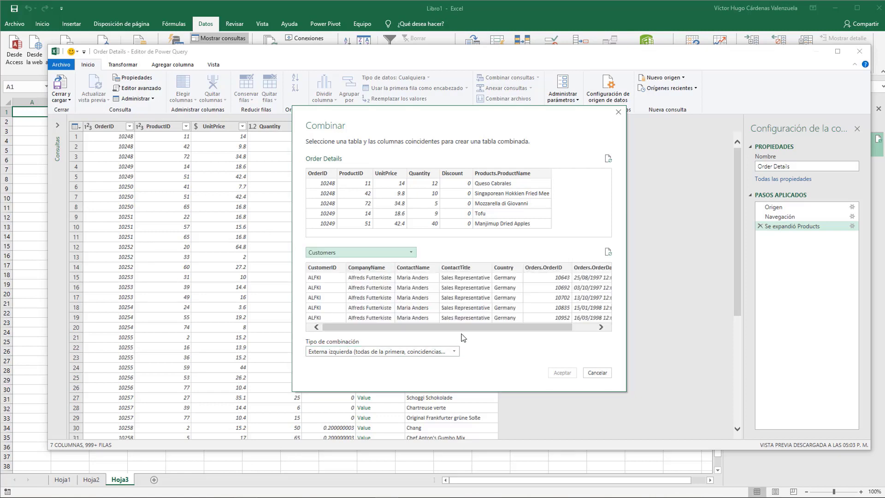
pyautogui.click(323, 173)
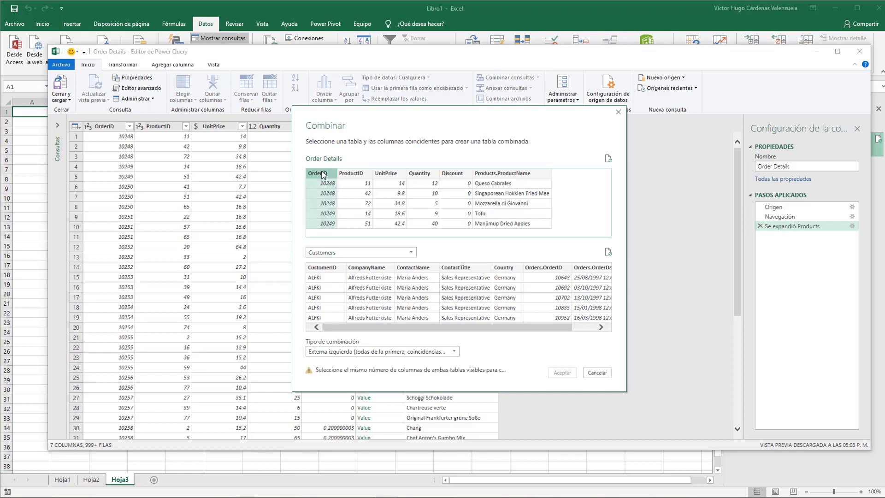
pyautogui.click(550, 268)
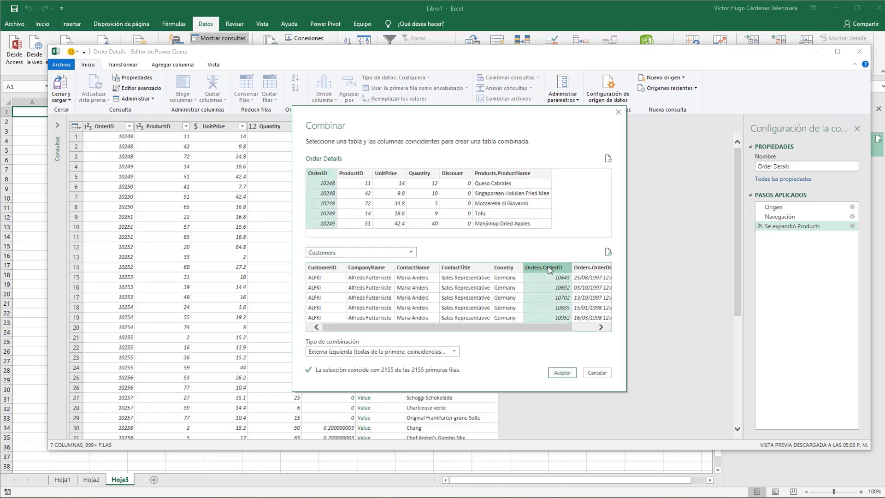
pyautogui.click(555, 373)
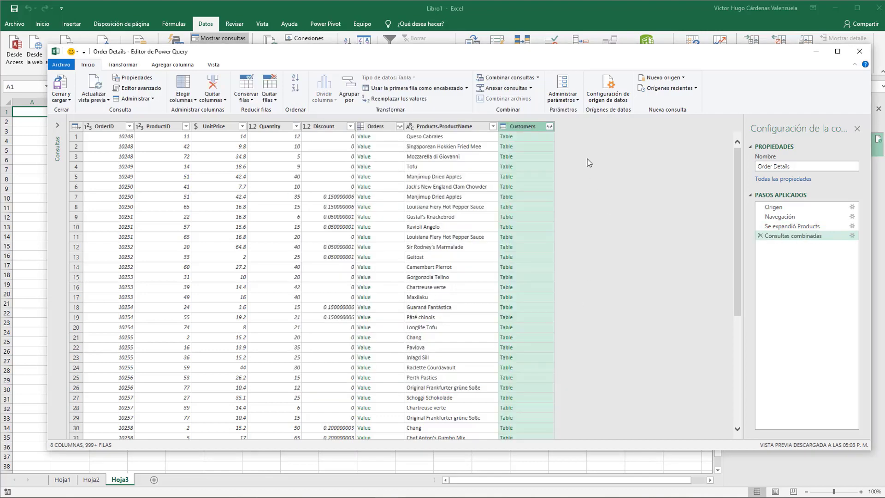
# - Expand the merged Customers column with all its fields, using the original column name as prefix, and review the resulting columns
pyautogui.click(549, 126)
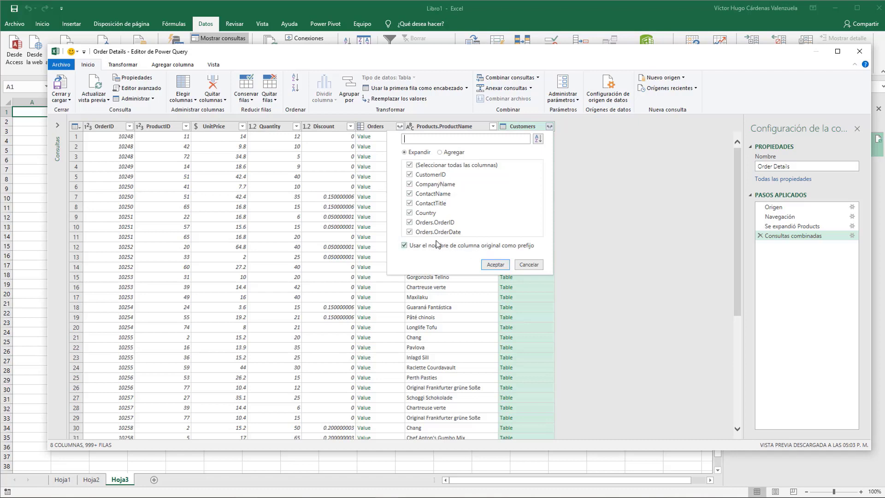
pyautogui.click(504, 267)
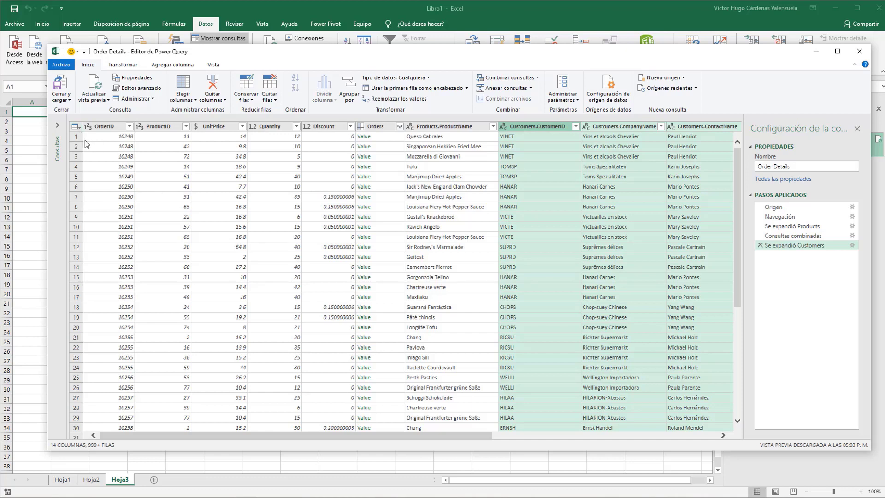
pyautogui.moveTo(419, 439); pyautogui.dragTo(613, 433)
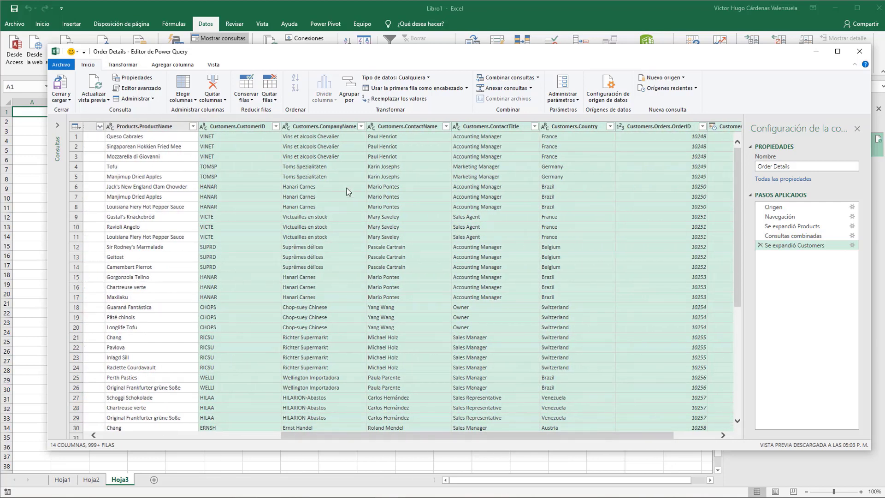
pyautogui.click(131, 65)
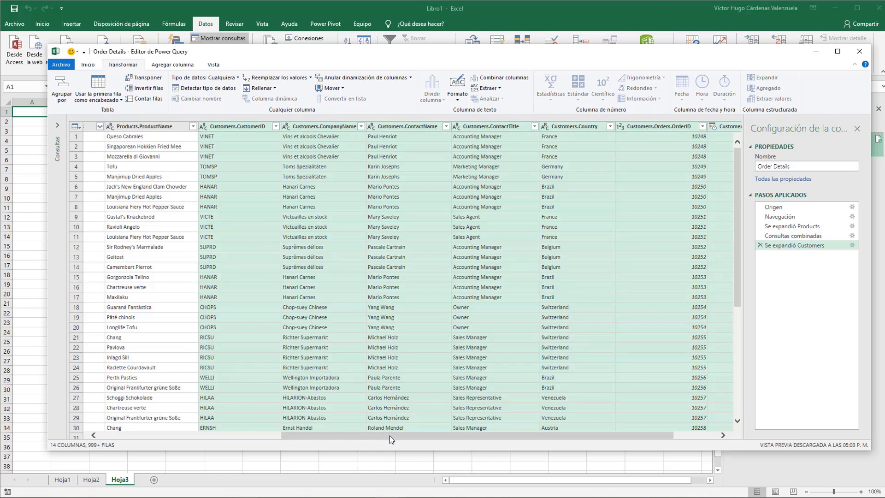
pyautogui.moveTo(389, 436); pyautogui.dragTo(206, 436)
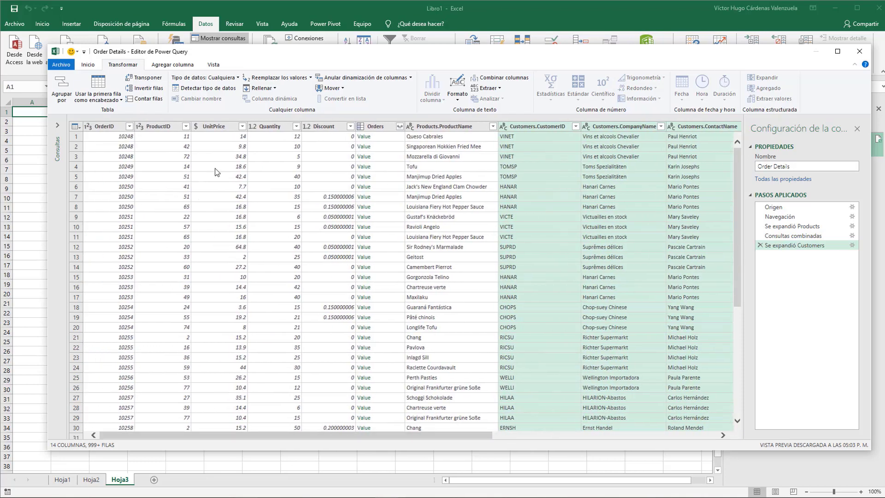
pyautogui.click(217, 127)
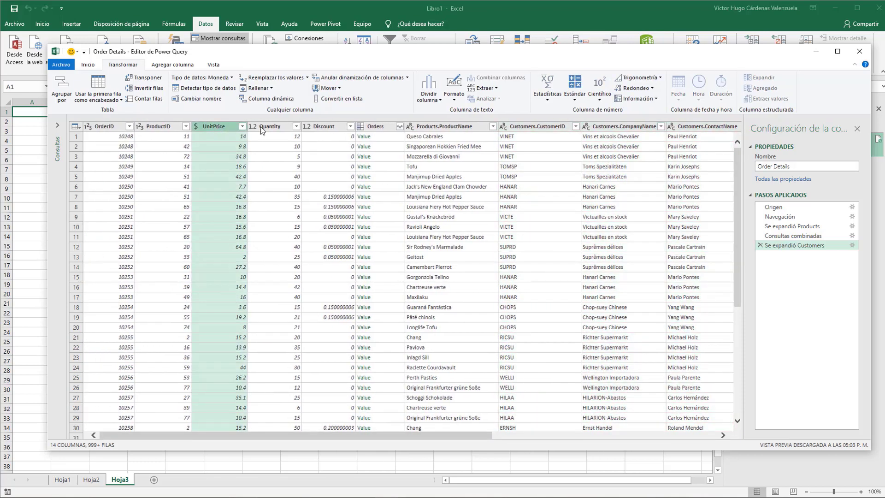
pyautogui.click(267, 125)
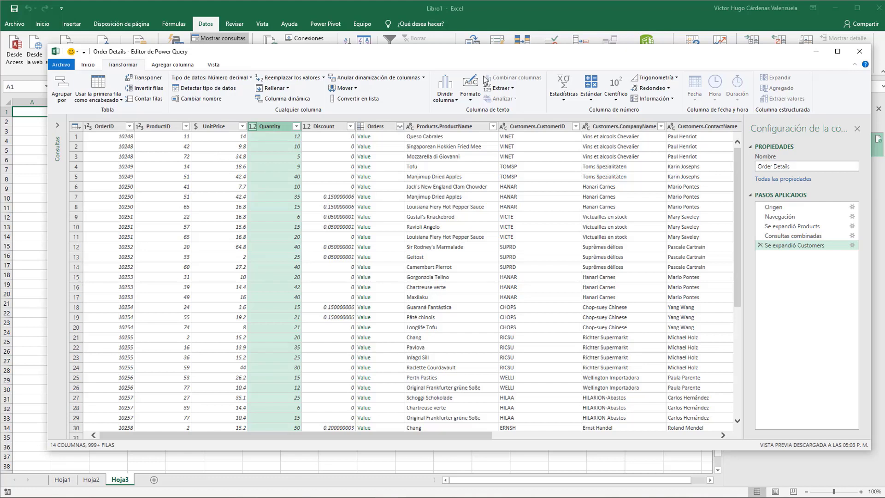
pyautogui.click(566, 99)
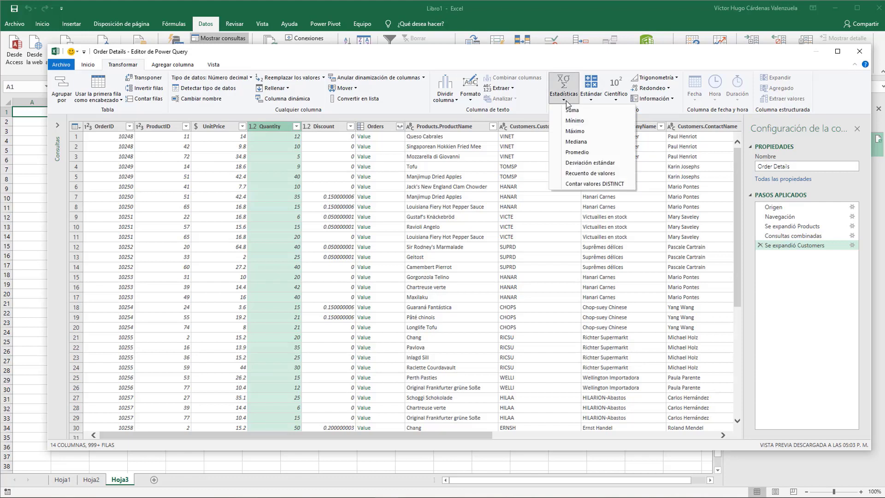
pyautogui.click(566, 104)
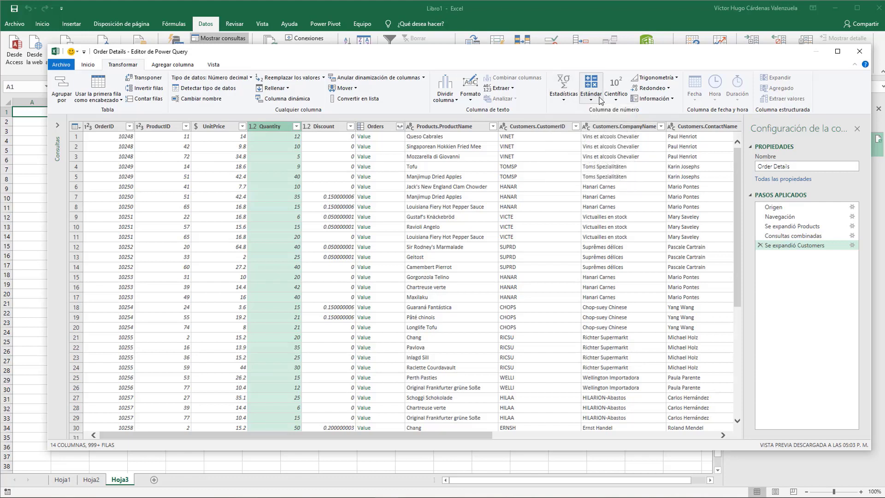
pyautogui.click(599, 97)
pyautogui.click(600, 98)
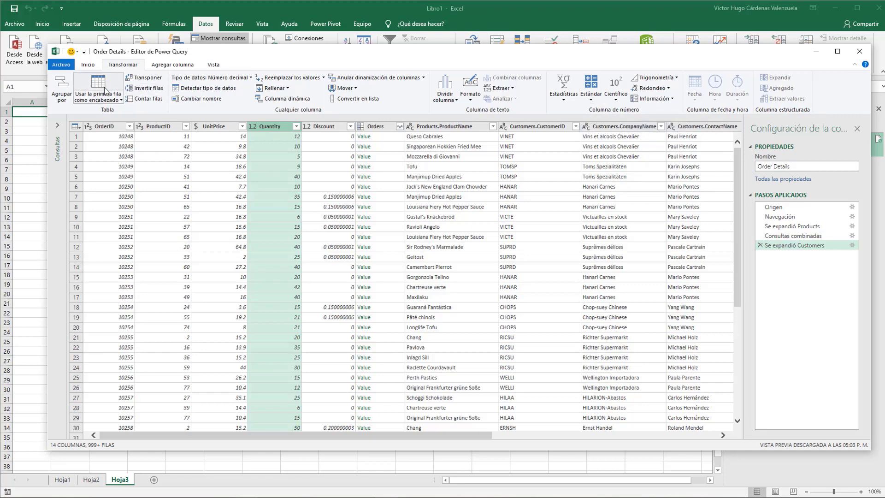
# - Close the query editor and load the Order Details query into the workbook
pyautogui.click(86, 67)
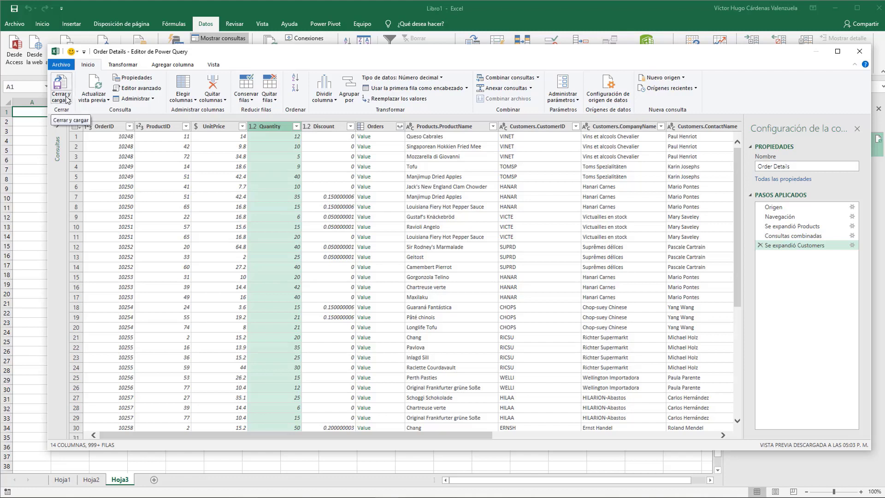
pyautogui.click(67, 100)
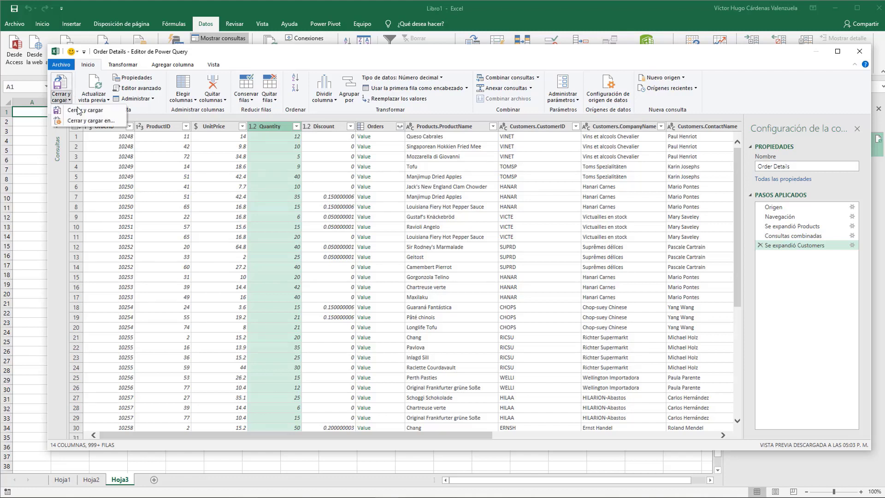
pyautogui.click(79, 111)
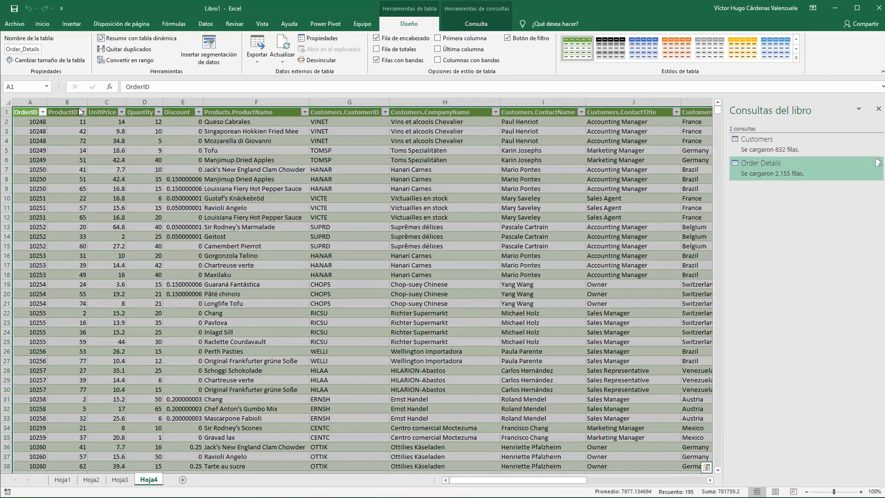
# - Insert a new column before Discount in the loaded Order Details table
pyautogui.click(220, 139)
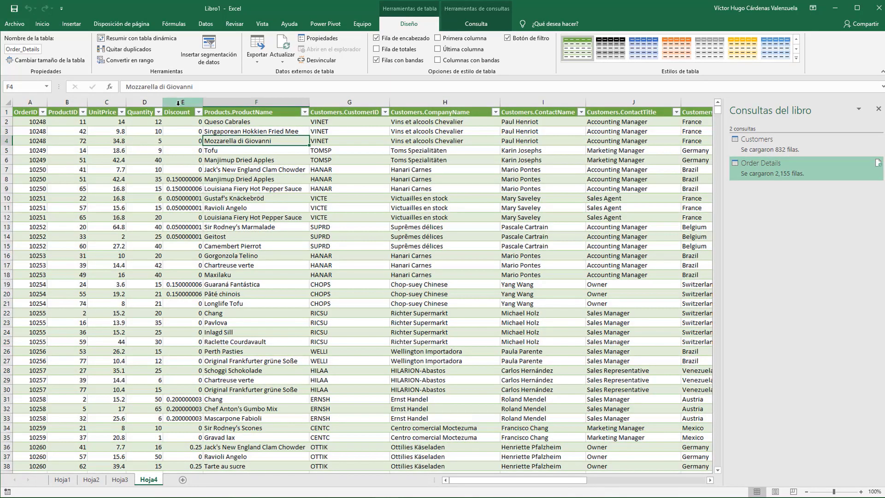
pyautogui.click(178, 101)
pyautogui.rightClick(178, 100)
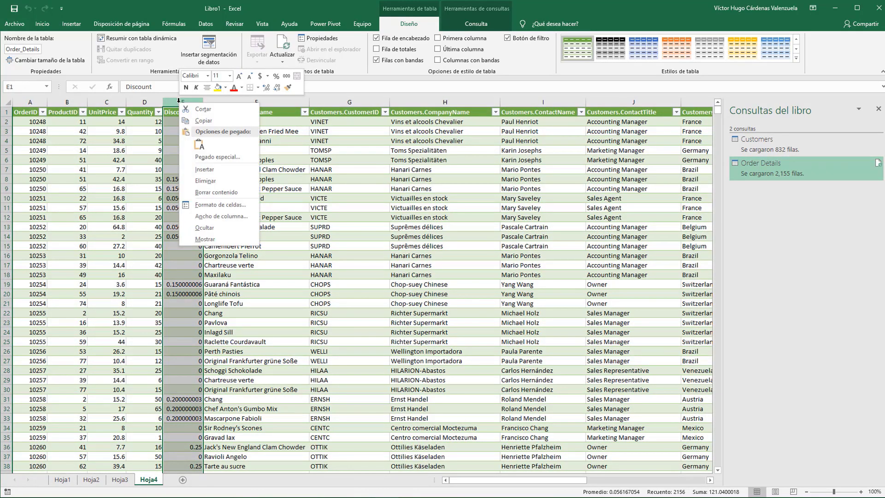
pyautogui.click(204, 169)
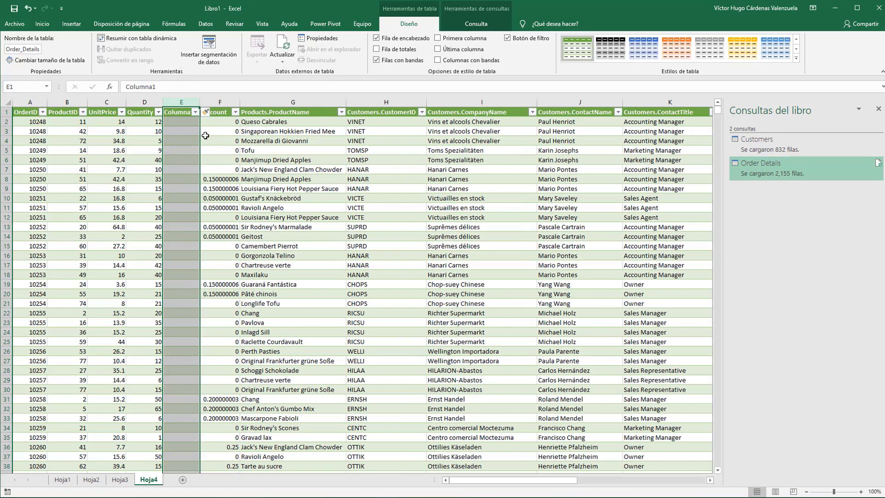
pyautogui.click(187, 122)
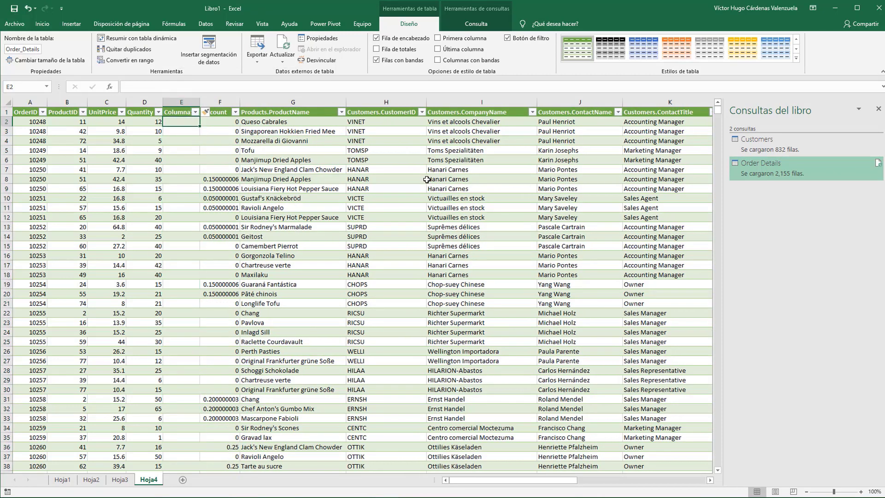
pyautogui.write('=')
pyautogui.press('Left')
pyautogui.press('Left')
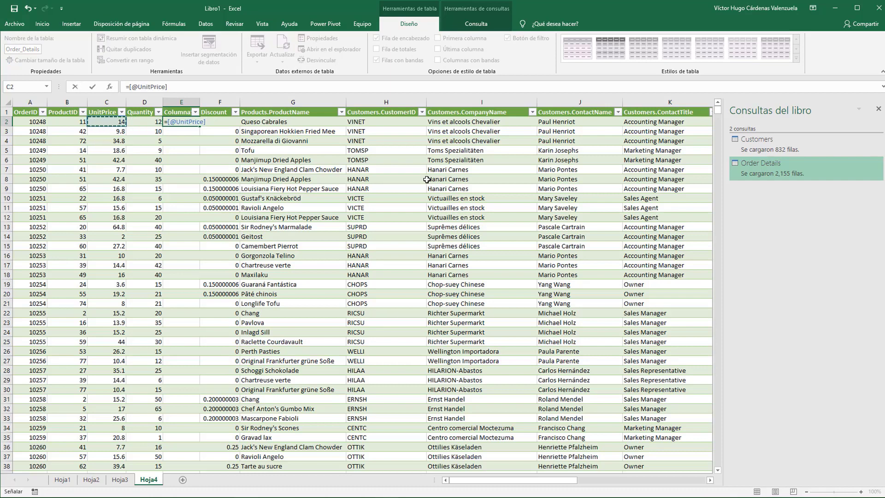
pyautogui.write('*')
pyautogui.press('Left')
pyautogui.press('Left')
pyautogui.press('Right')
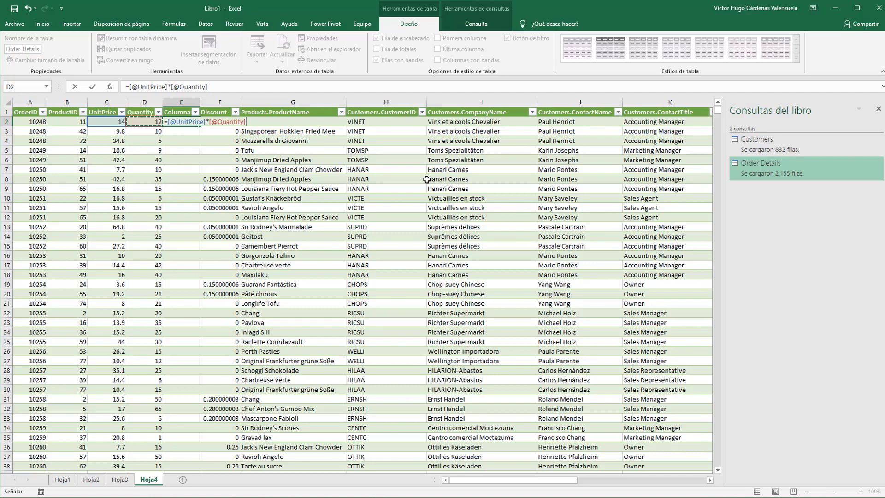
pyautogui.press('Return')
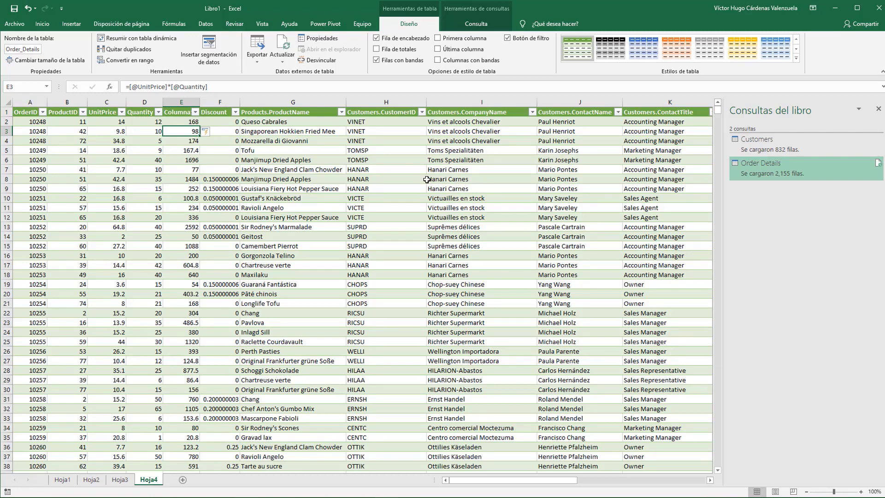
# - Hide the workbook queries list and insert a slicer for Customers.CompanyName
pyautogui.click(878, 110)
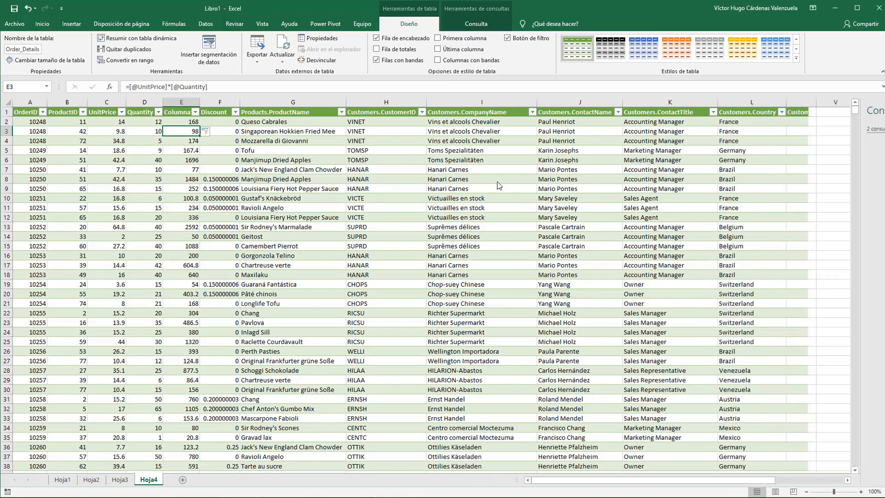
pyautogui.click(209, 54)
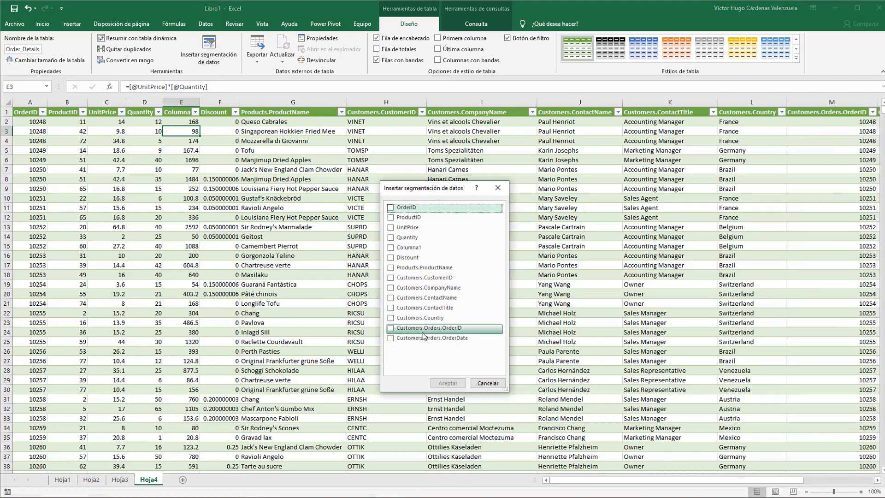
pyautogui.click(391, 288)
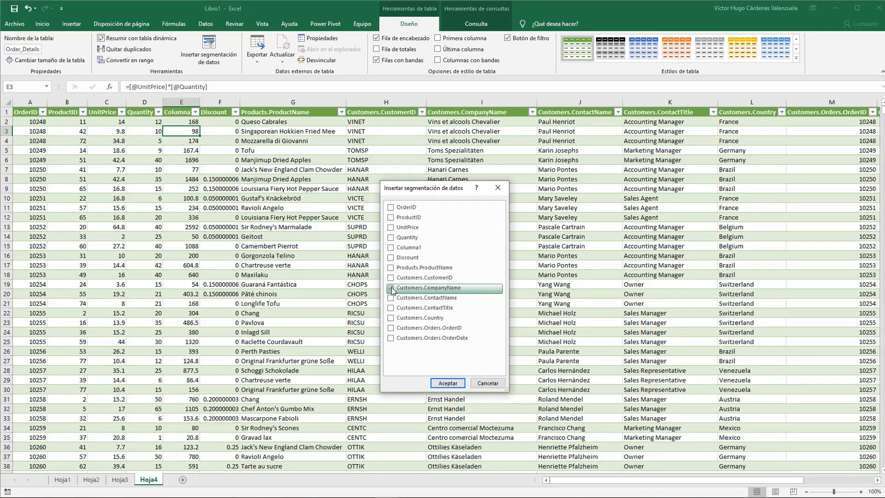
pyautogui.click(441, 383)
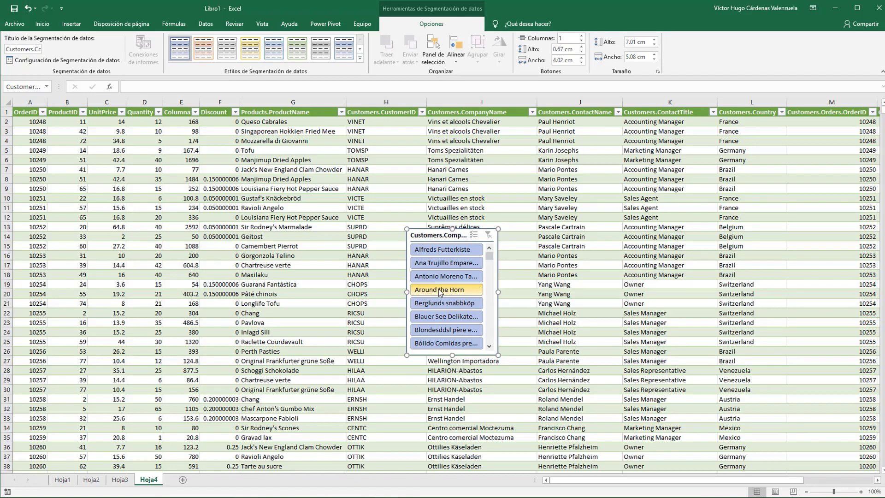
# - Filter the table with the company slicer, trying Around the Horn and Bólido Comidas preparadas among others and ending on Antonio Moreno Taquería
pyautogui.click(440, 290)
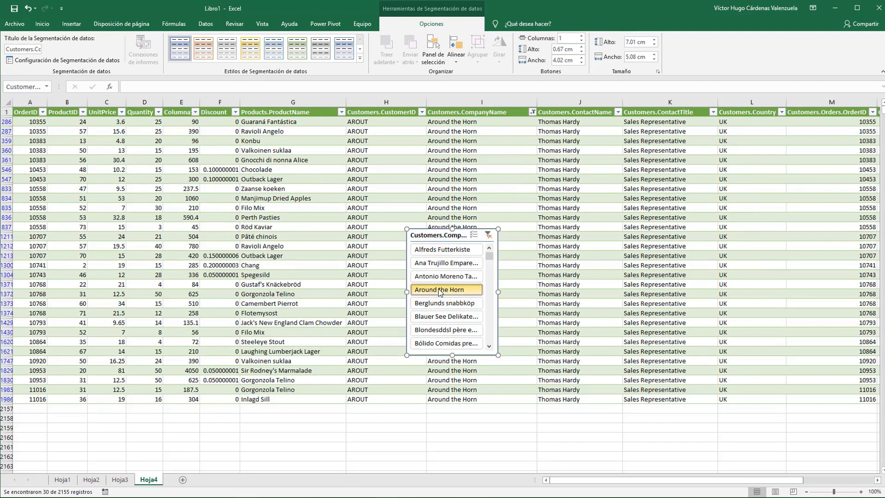
pyautogui.click(443, 263)
pyautogui.click(440, 329)
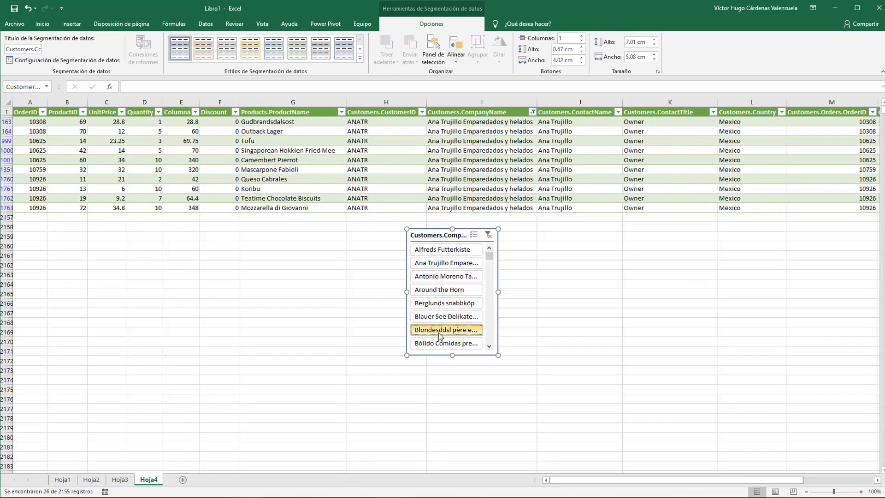
pyautogui.click(445, 344)
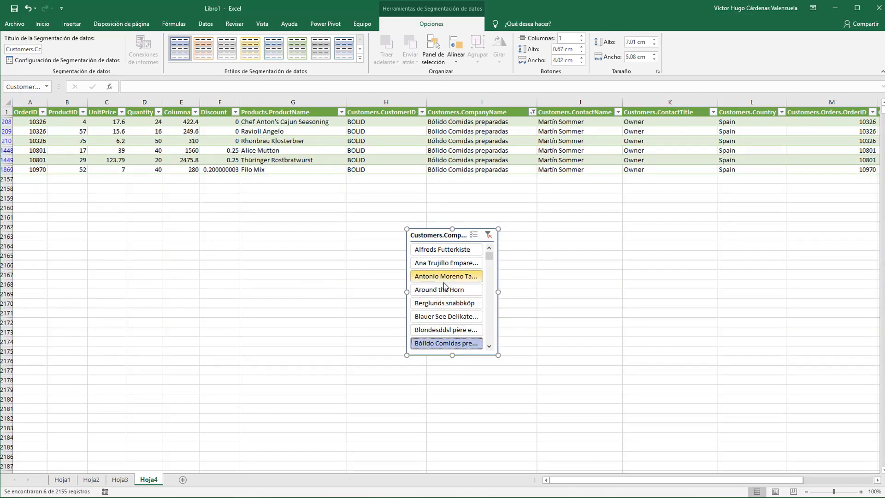
pyautogui.click(443, 278)
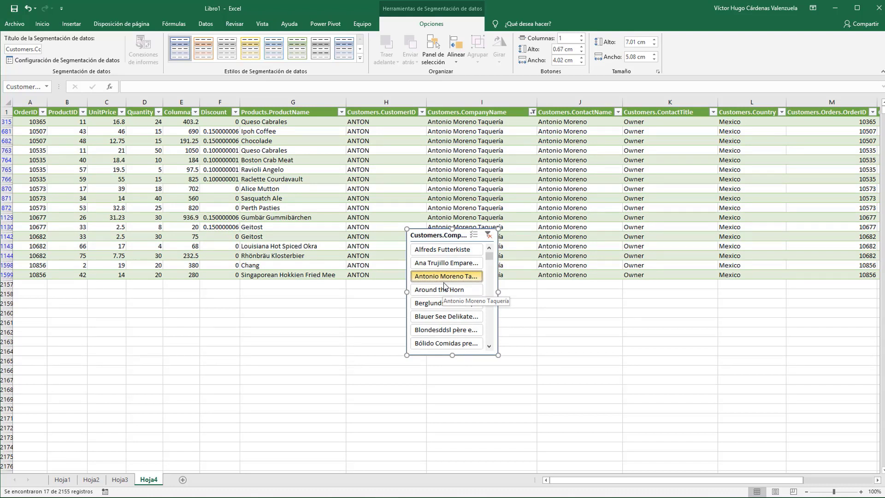
pyautogui.click(200, 23)
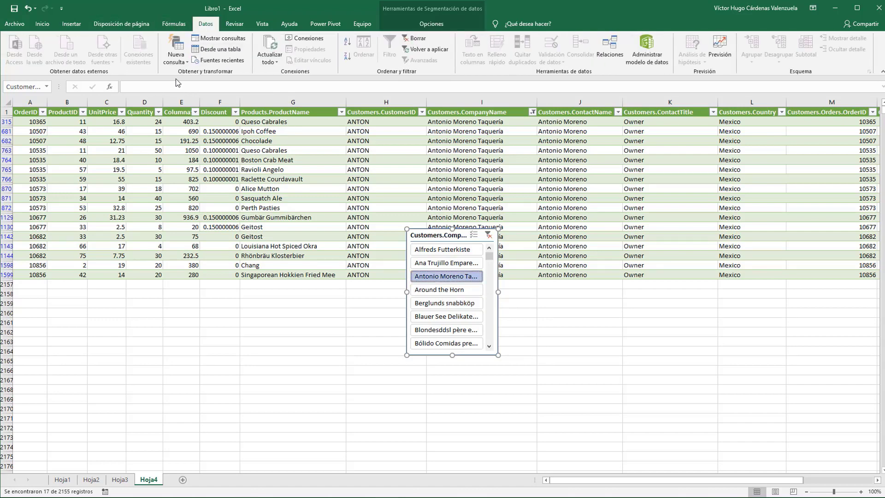